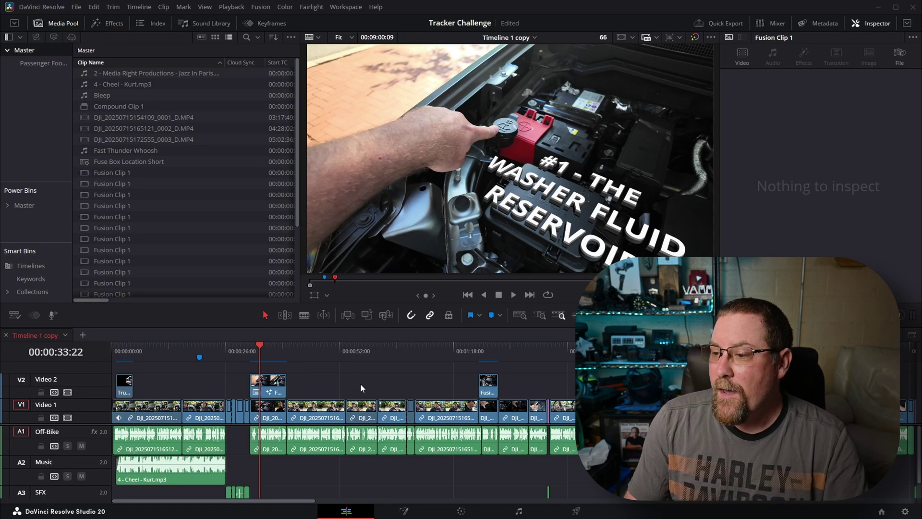
- Play the edit from just before the '#1 - THE WASHER FLUID RESERVOIR' title clip
{"action": "left_click", "coordinate": [253, 353]}
{"action": "key", "text": "space"}
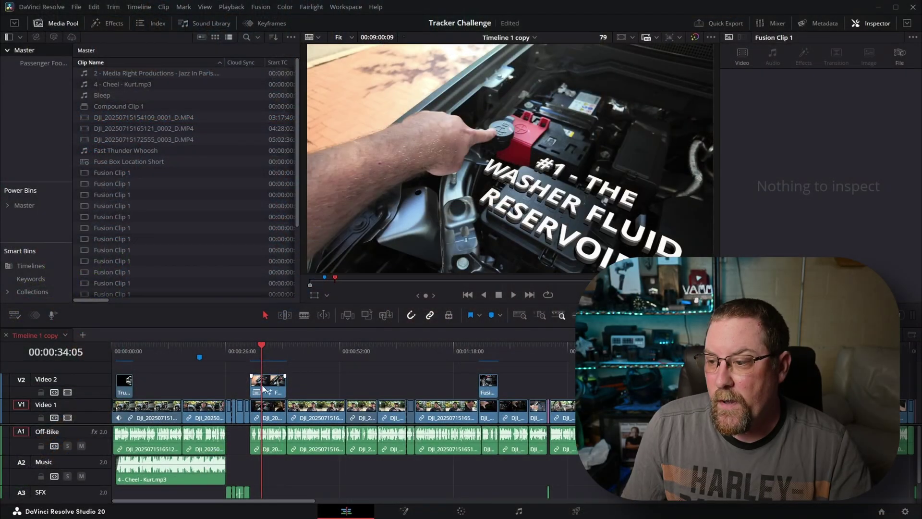
- Select the V2 Fusion title clip to show its transform, cropping and composite properties
{"action": "left_click", "coordinate": [266, 385]}
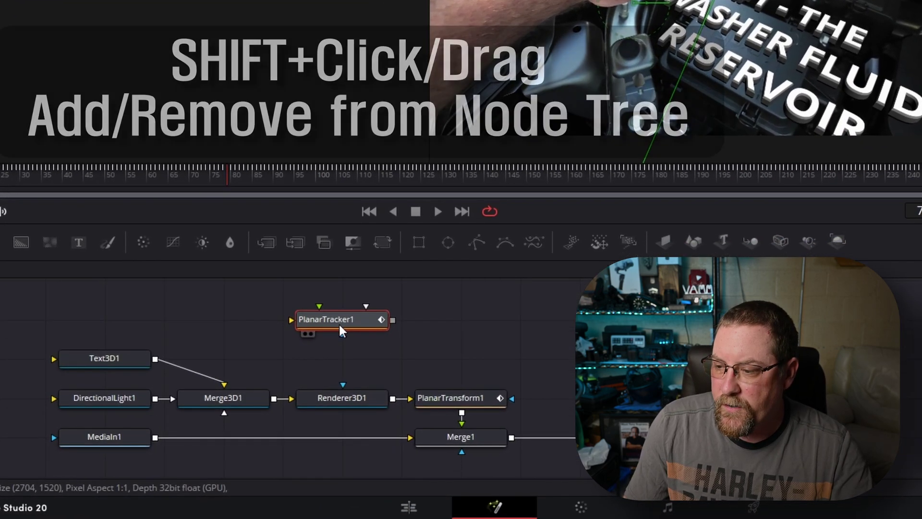
- Insert PlanarTracker1 between MediaIn1 and Merge1, review its track, and create a planar transform
{"action": "left_click_drag", "start_coordinate": [303, 391], "coordinate": [342, 442]}
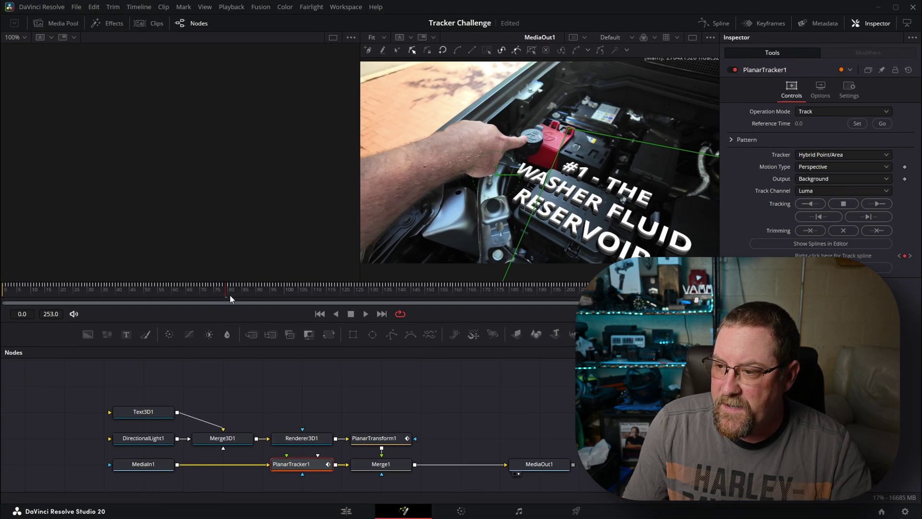
{"action": "left_click_drag", "start_coordinate": [229, 295], "coordinate": [285, 306]}
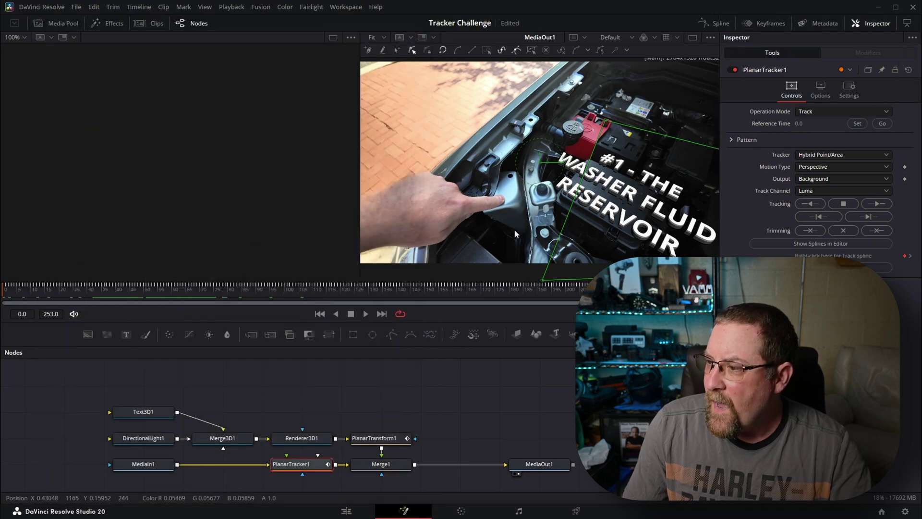
{"action": "left_click_drag", "start_coordinate": [510, 214], "coordinate": [430, 201]}
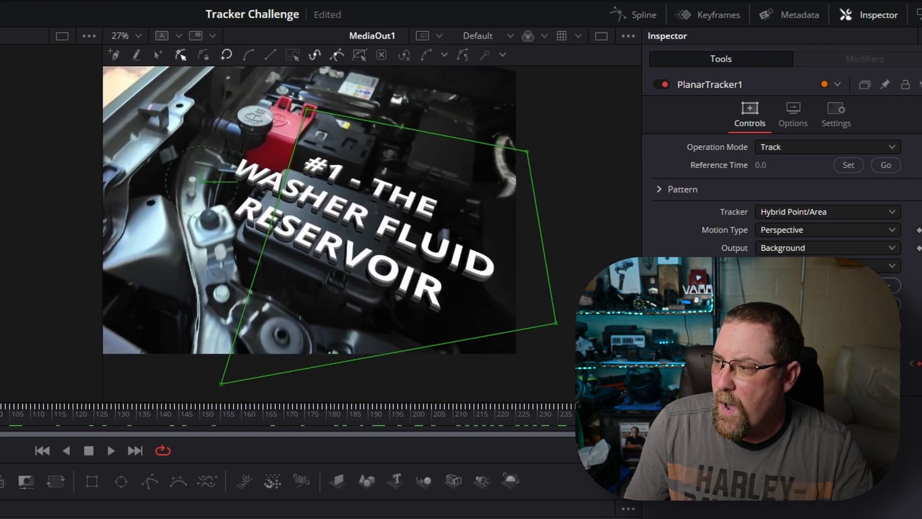
{"action": "left_click_drag", "start_coordinate": [502, 412], "coordinate": [385, 412]}
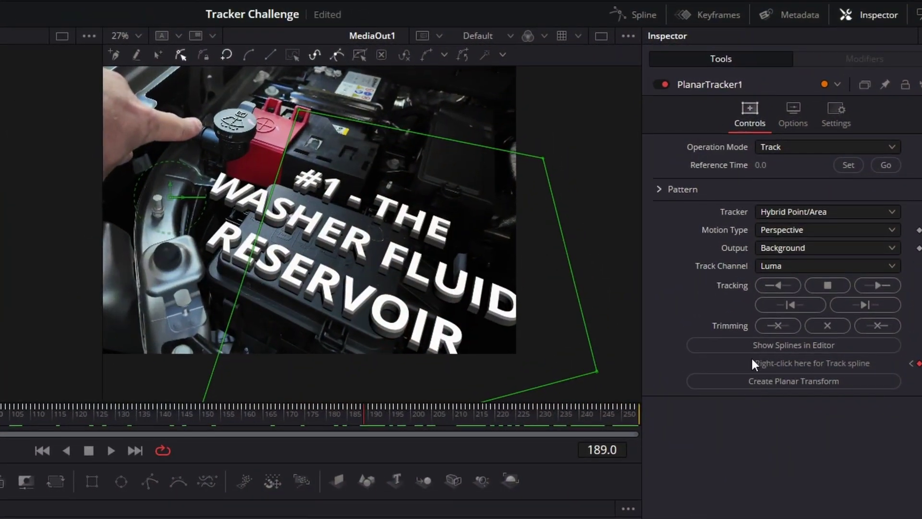
{"action": "left_click", "coordinate": [768, 382]}
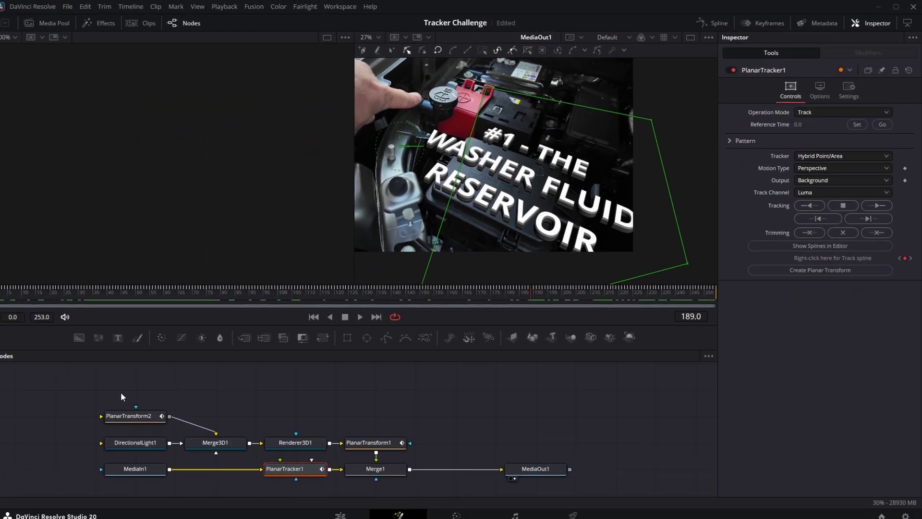
- Delete PlanarTransform2 and PlanarTracker1 so MediaIn1 feeds Merge1, with PlanarTransform1 above Merge1
{"action": "left_click", "coordinate": [231, 390]}
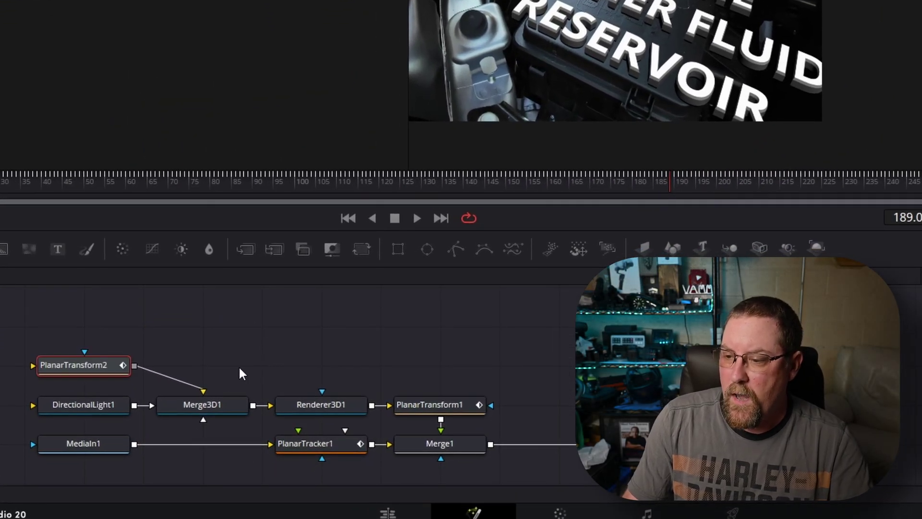
{"action": "key", "text": "ctrl+z"}
{"action": "left_click", "coordinate": [433, 411]}
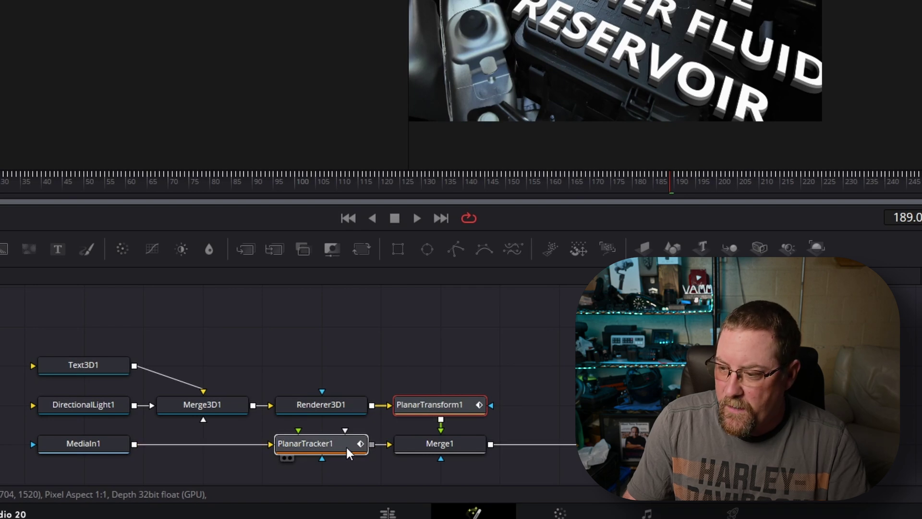
{"action": "left_click_drag", "start_coordinate": [348, 452], "coordinate": [357, 327]}
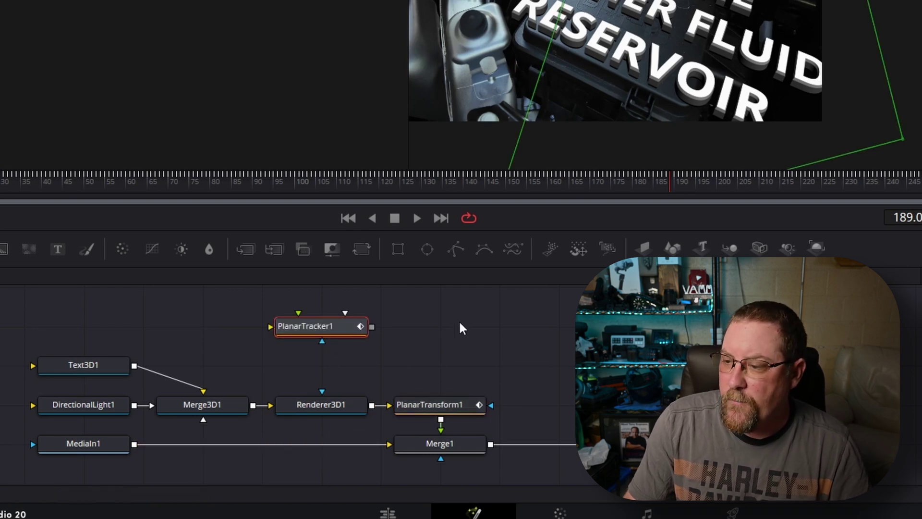
{"action": "left_click", "coordinate": [428, 342]}
{"action": "left_click", "coordinate": [278, 326]}
{"action": "key", "text": "Delete"}
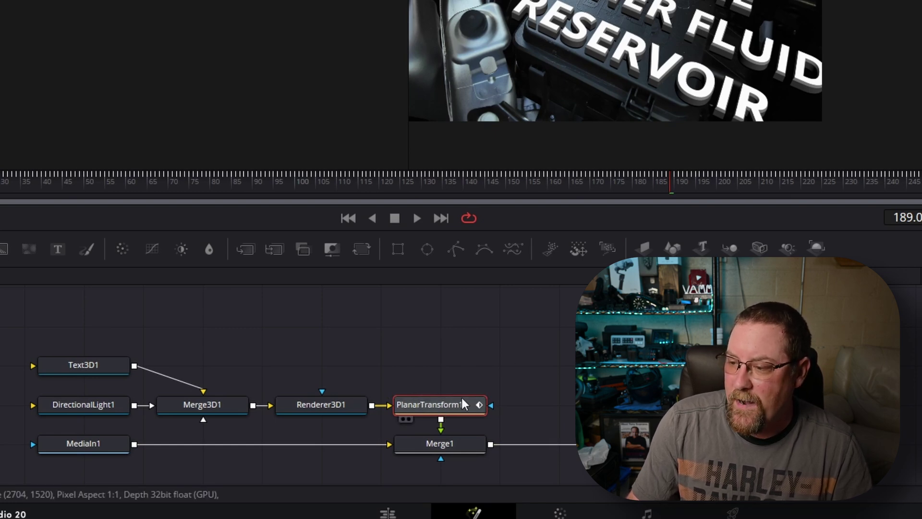
{"action": "left_click_drag", "start_coordinate": [508, 371], "coordinate": [451, 413]}
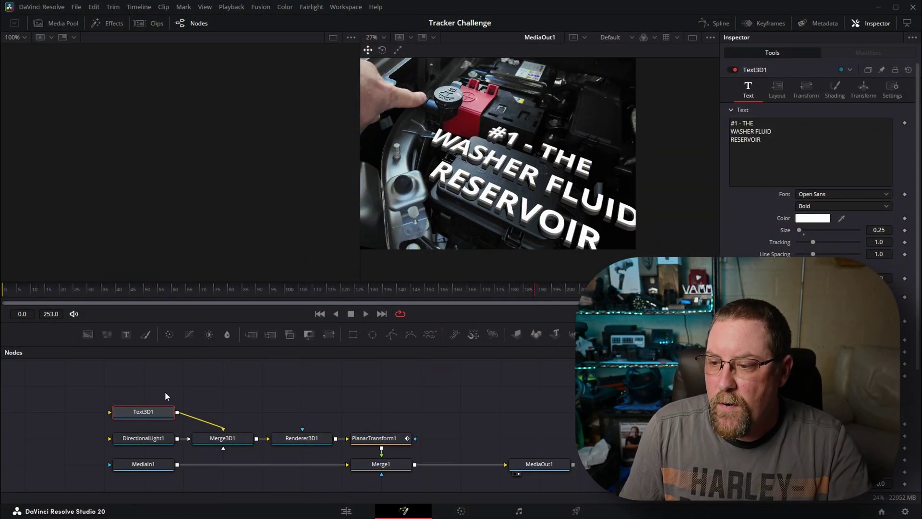
- View Text3D1 in the left viewer and set its Bevel Width to 0.011
{"action": "key", "text": "1"}
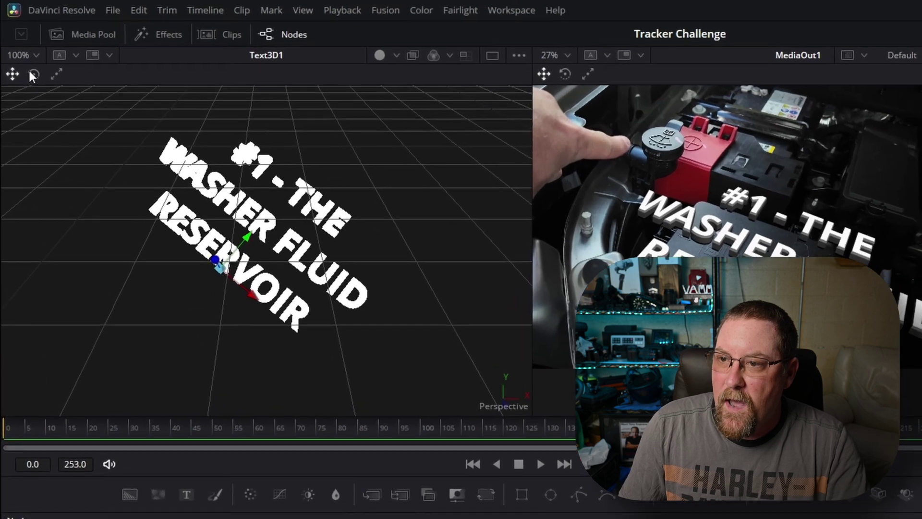
{"action": "left_click", "coordinate": [22, 50]}
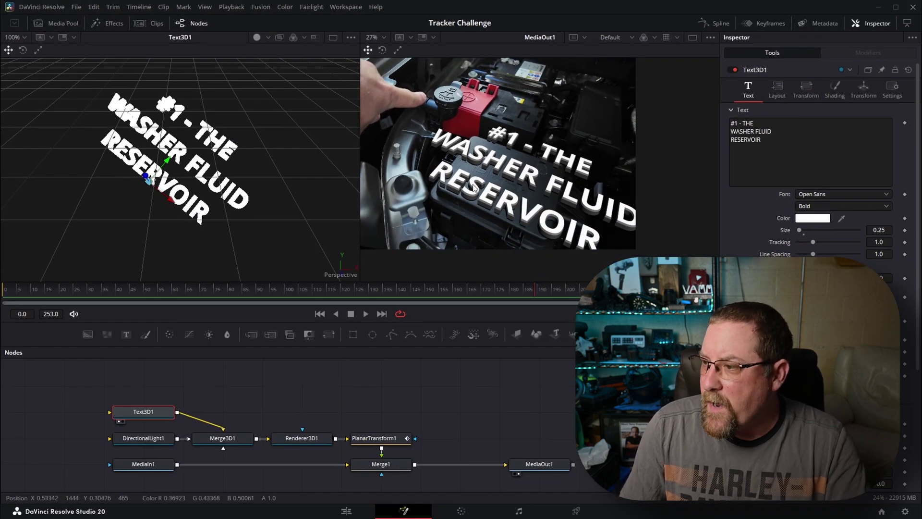
{"action": "scroll", "coordinate": [502, 169], "scroll_direction": "up", "scroll_amount": 8}
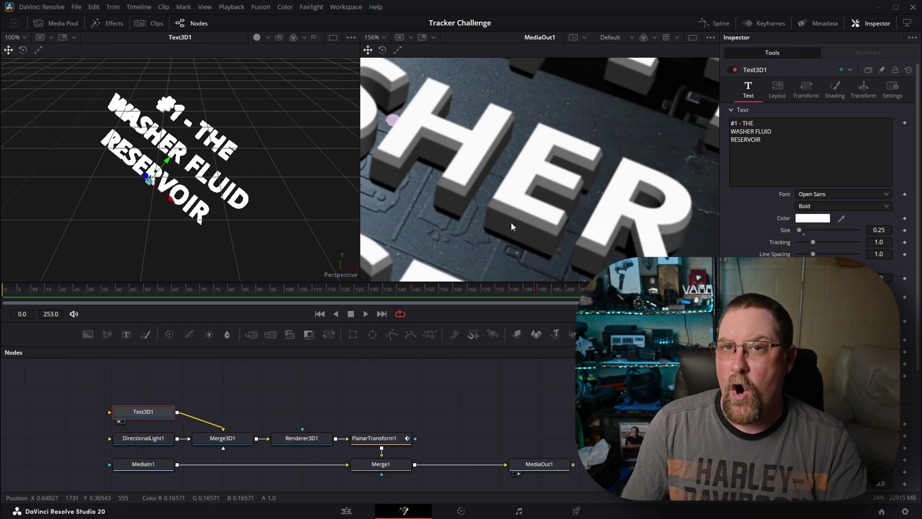
{"action": "scroll", "coordinate": [816, 168], "scroll_direction": "down", "scroll_amount": 5}
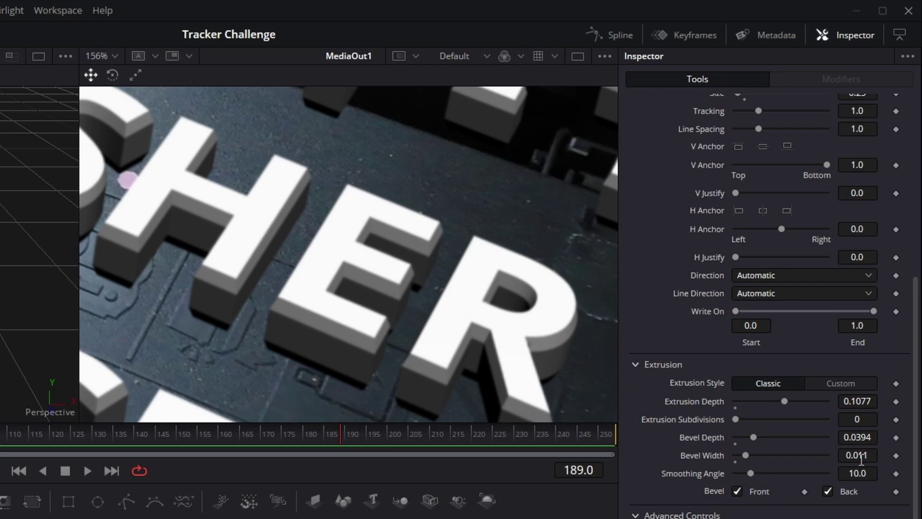
{"action": "left_click_drag", "start_coordinate": [861, 460], "coordinate": [843, 437]}
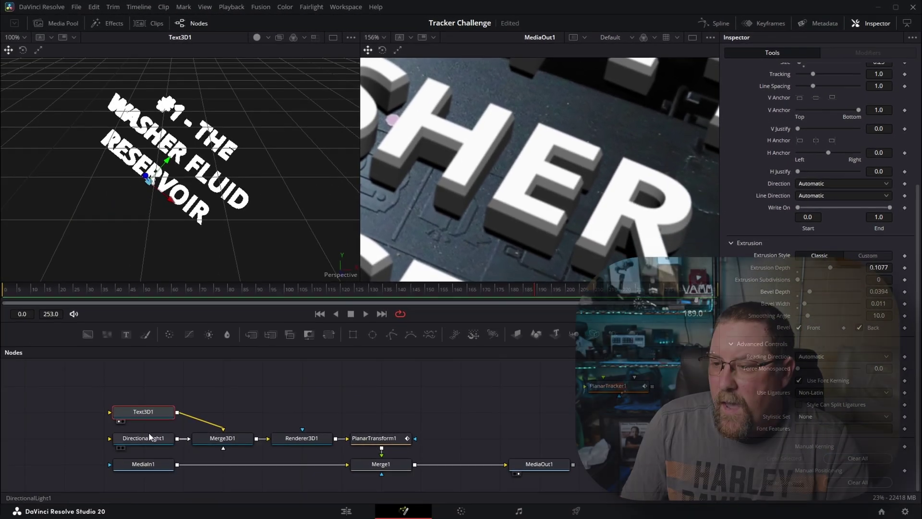
{"action": "left_click", "coordinate": [145, 439]}
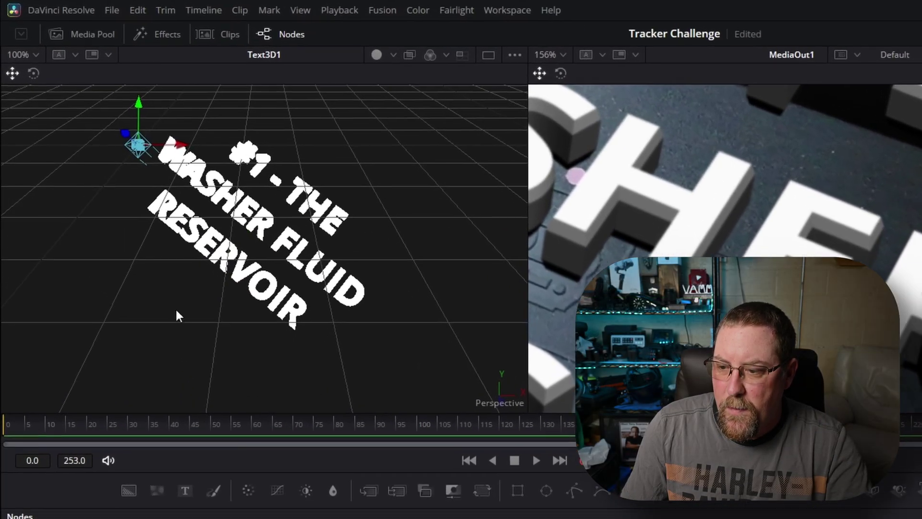
- View the light and then Renderer3D1's output, comparing the title with Lighting off and on
{"action": "key", "text": "1"}
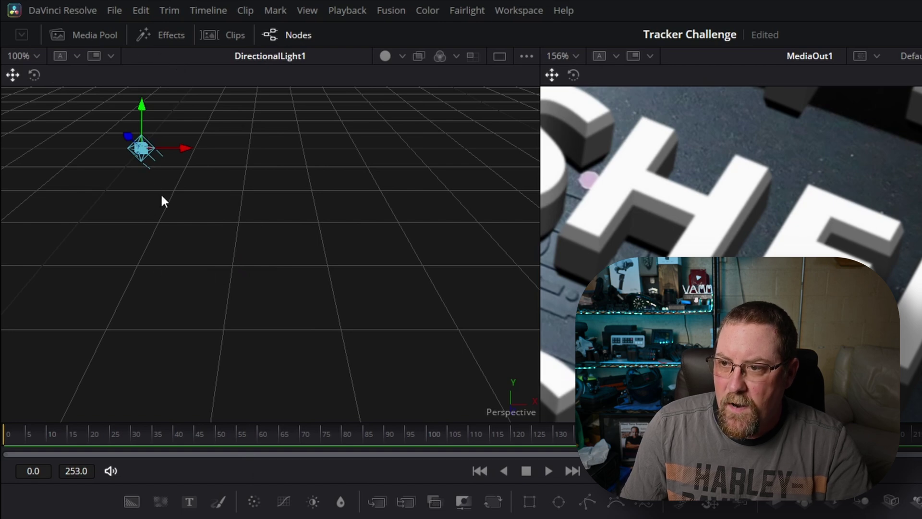
{"action": "left_click_drag", "start_coordinate": [161, 199], "coordinate": [381, 283]}
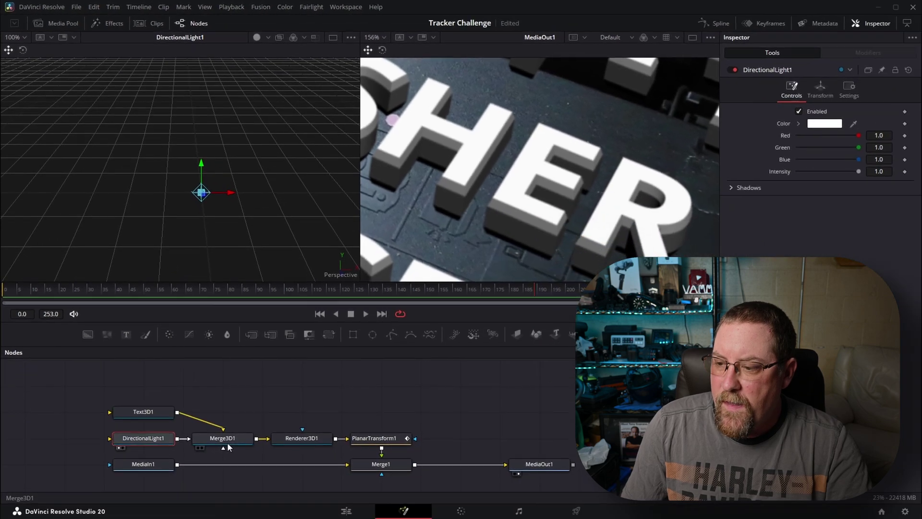
{"action": "left_click", "coordinate": [227, 441]}
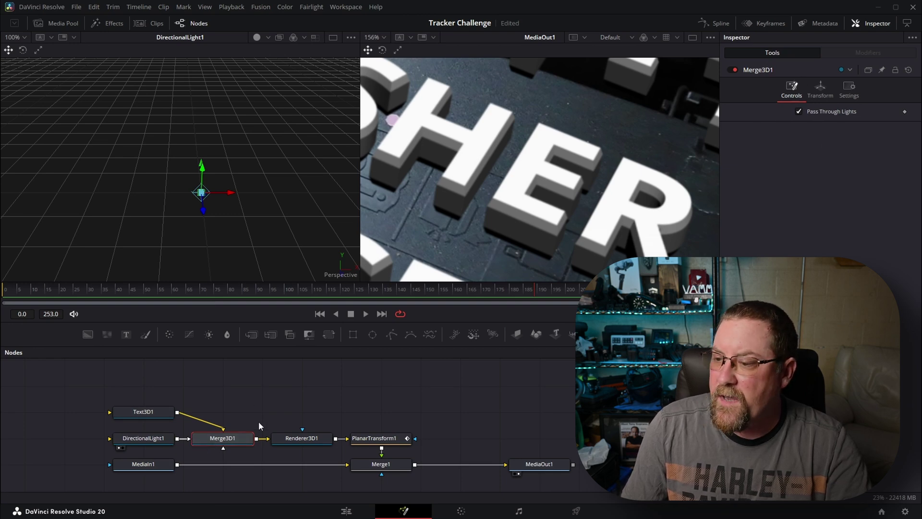
{"action": "left_click", "coordinate": [304, 440]}
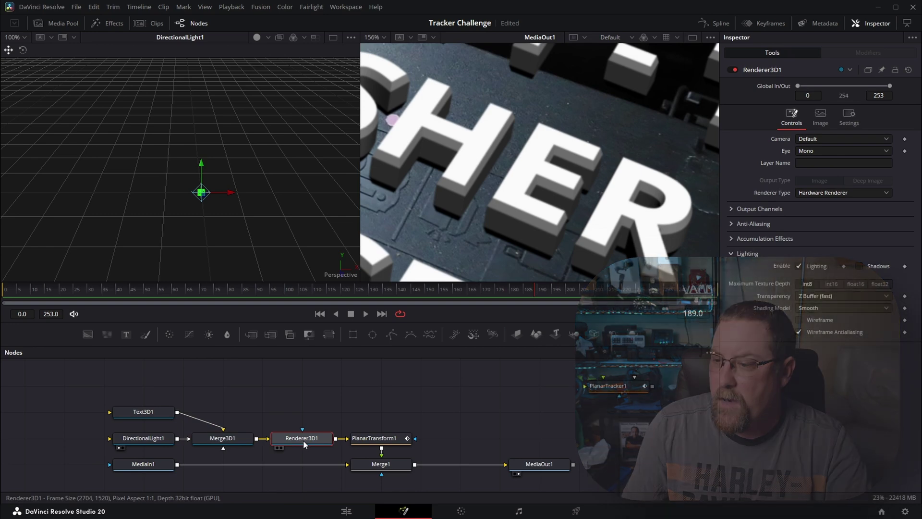
{"action": "key", "text": "1"}
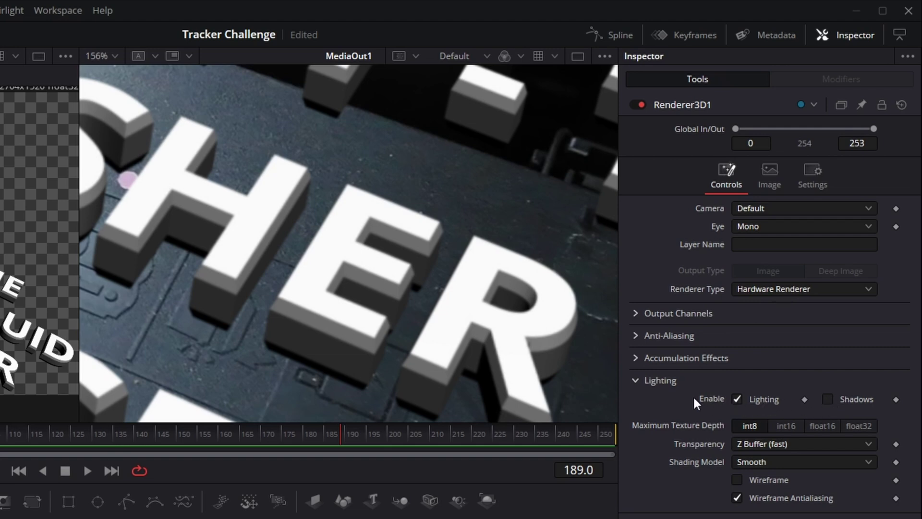
{"action": "left_click", "coordinate": [737, 398]}
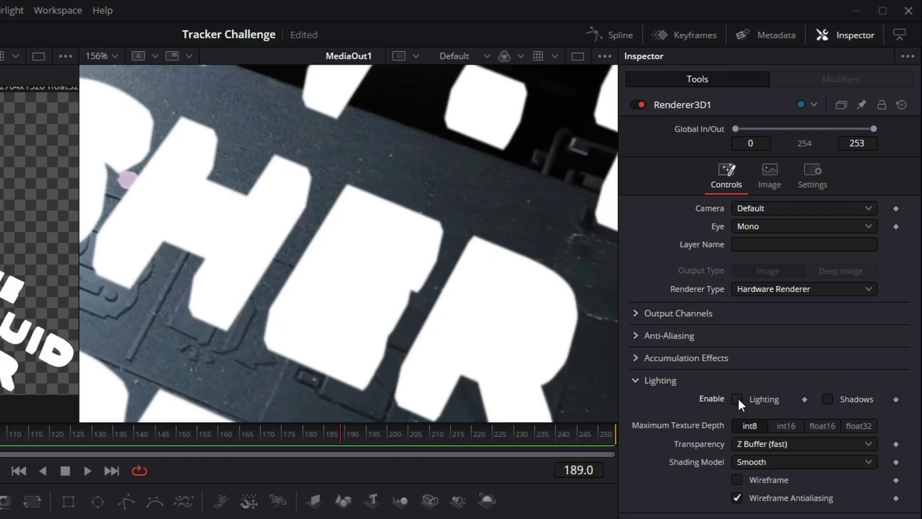
{"action": "left_click", "coordinate": [737, 398]}
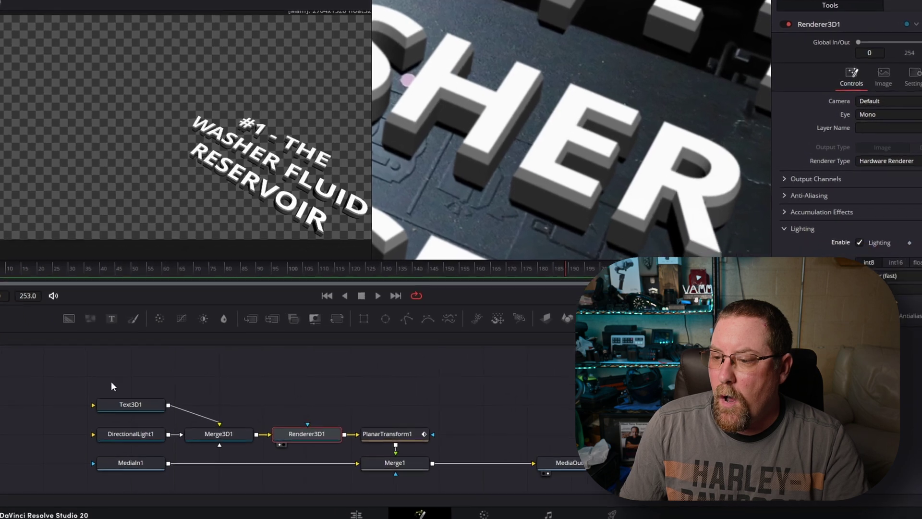
- Select MediaOut1, fit the frame in the viewer, and play back the tracked title from the start
{"action": "left_click_drag", "start_coordinate": [117, 393], "coordinate": [342, 428]}
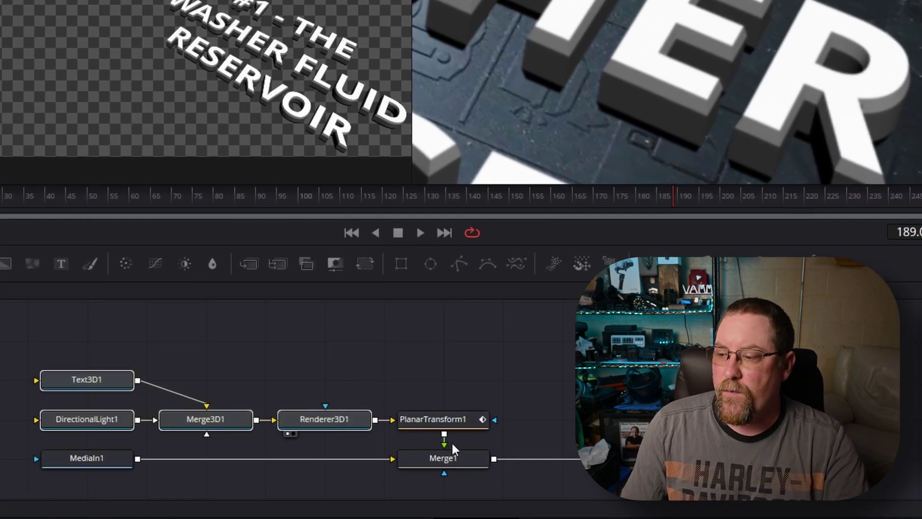
{"action": "left_click", "coordinate": [449, 459]}
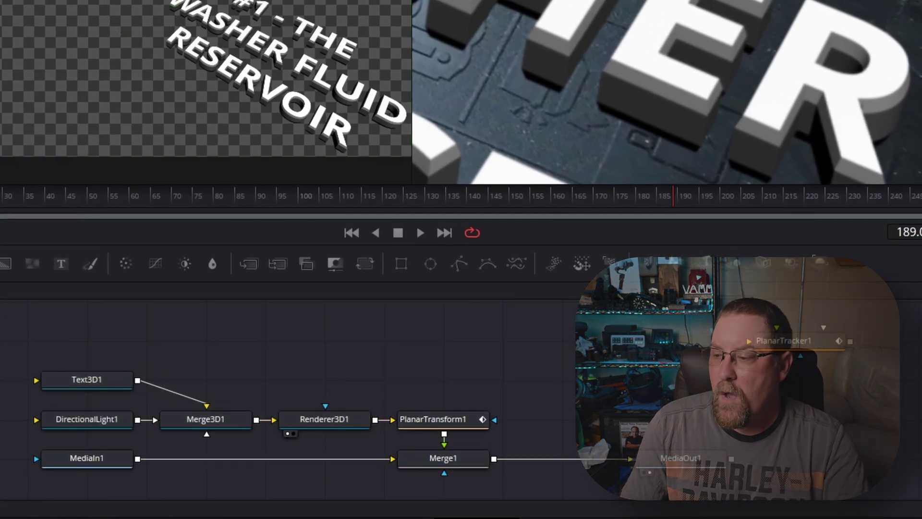
{"action": "left_click_drag", "start_coordinate": [19, 444], "coordinate": [772, 479]}
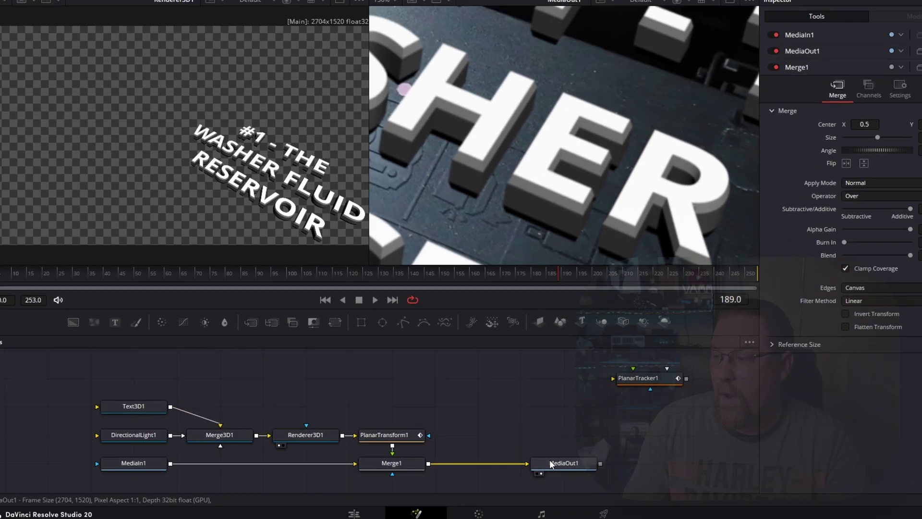
{"action": "left_click", "coordinate": [665, 454]}
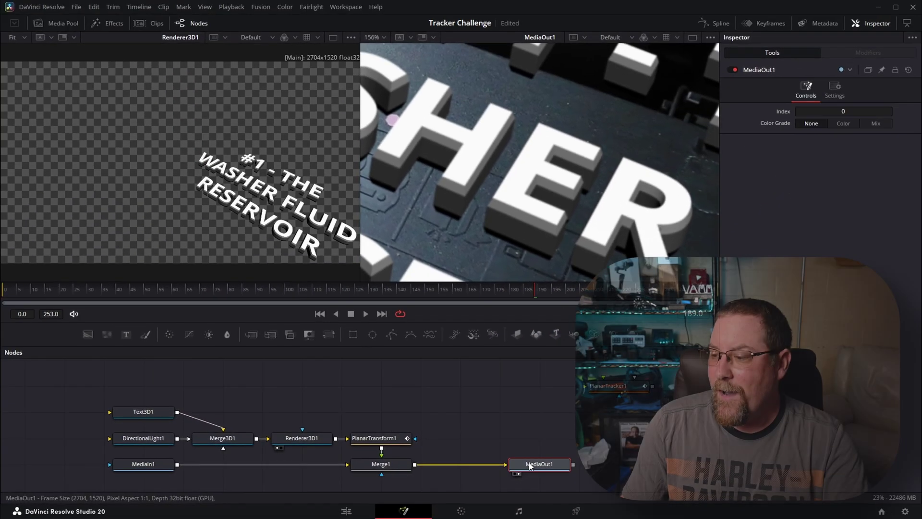
{"action": "left_click", "coordinate": [375, 37]}
{"action": "left_click", "coordinate": [377, 50]}
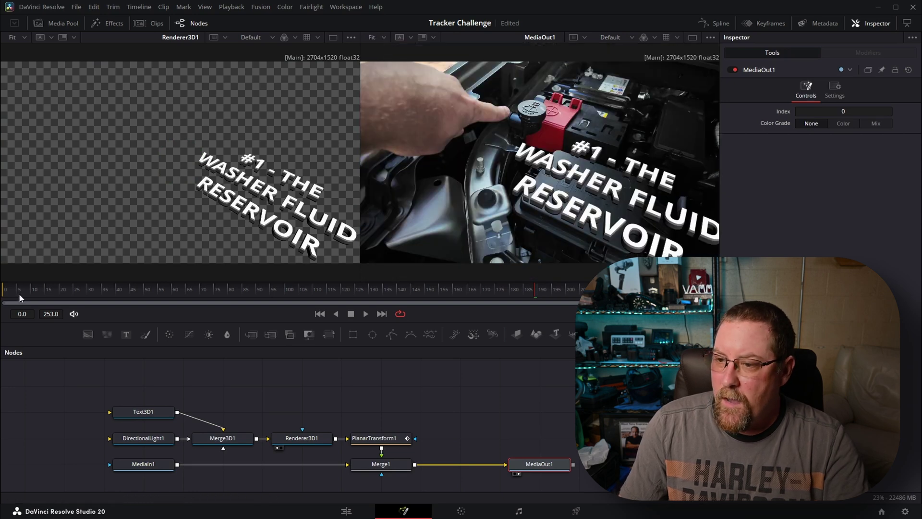
{"action": "left_click", "coordinate": [66, 291]}
{"action": "key", "text": "space"}
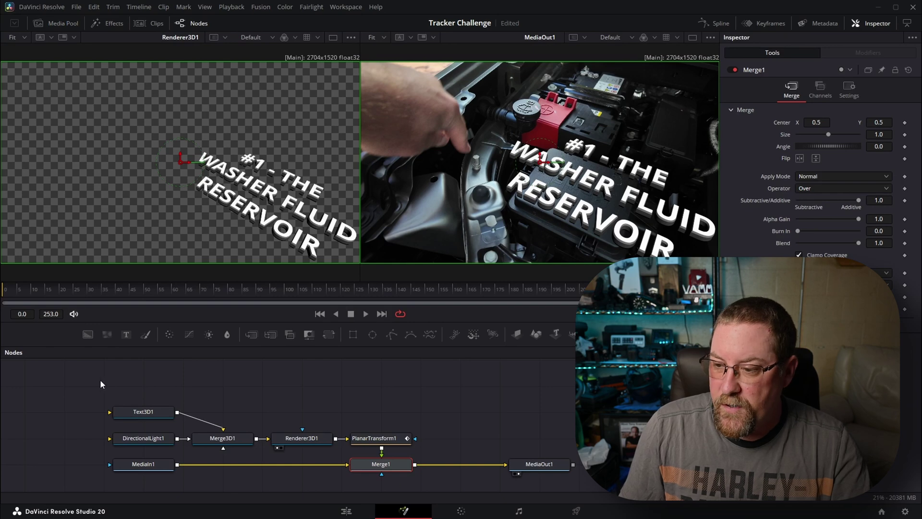
- Copy the Text3D1, DirectionalLight1, Merge3D1 and Renderer3D1 nodes and return to the Edit page
{"action": "left_click_drag", "start_coordinate": [89, 383], "coordinate": [324, 450]}
{"action": "key", "text": "ctrl+c"}
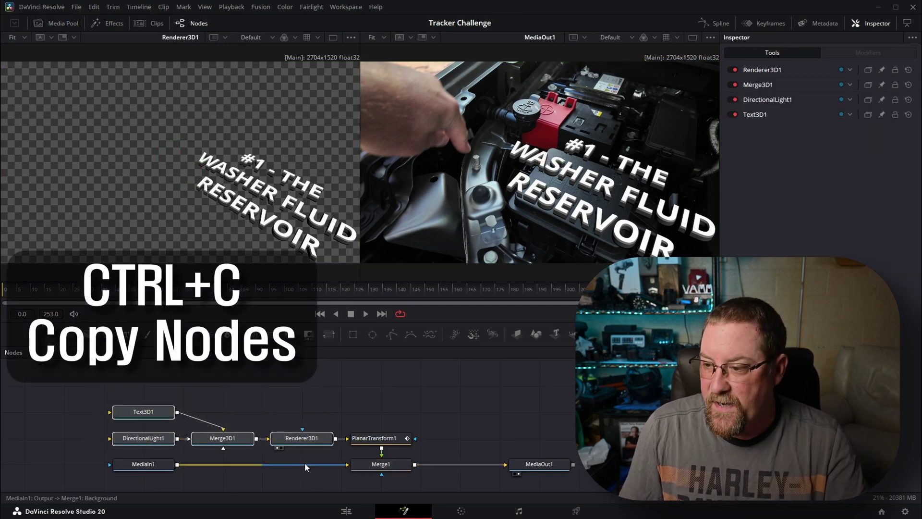
{"action": "left_click", "coordinate": [352, 505]}
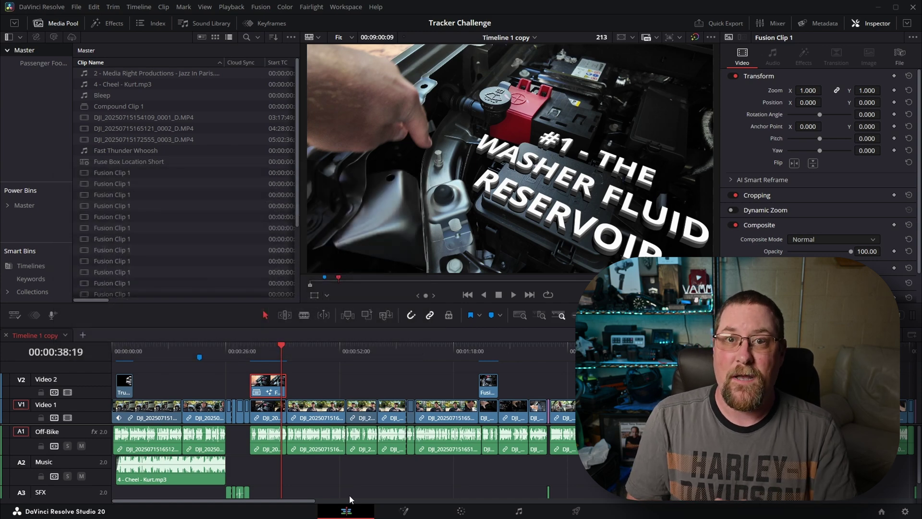
- Open the '#2 - FUSES' title clip in Fusion and move Tracker1 right of Renderer3D1
{"action": "left_click", "coordinate": [483, 361]}
{"action": "left_click", "coordinate": [488, 391]}
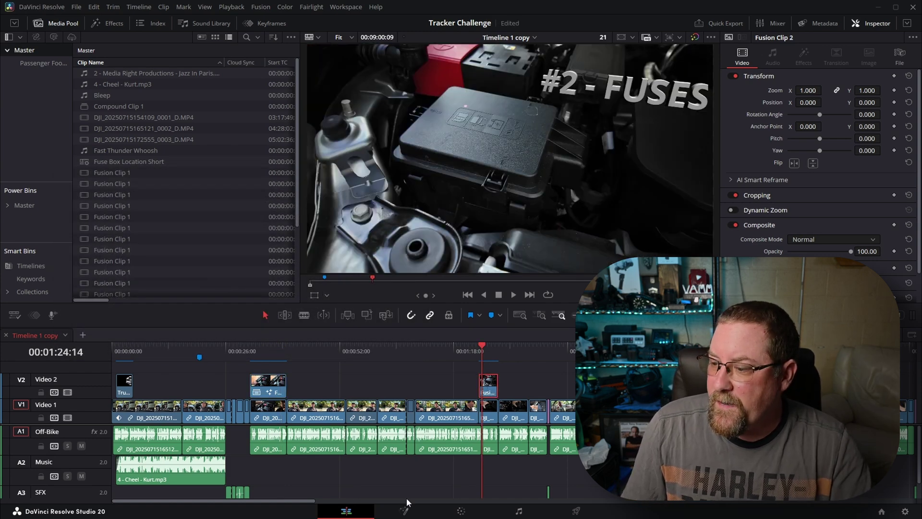
{"action": "left_click", "coordinate": [405, 510]}
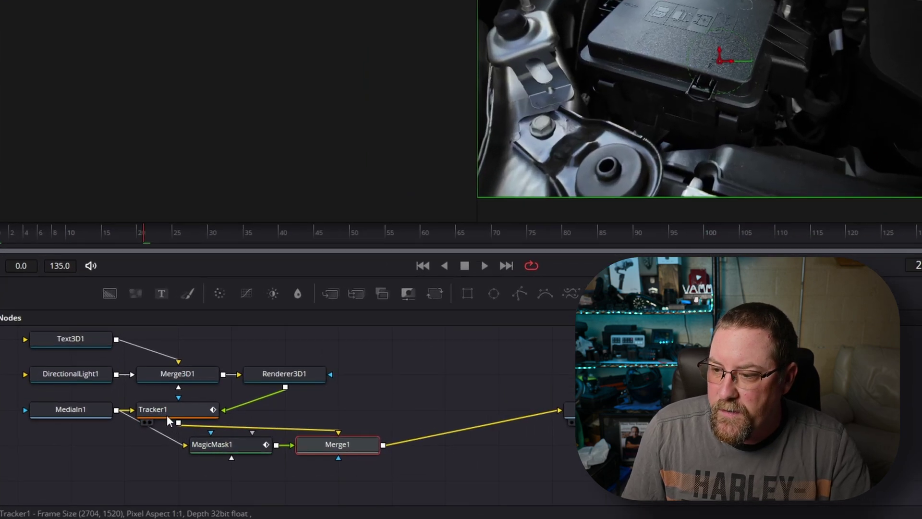
{"action": "left_click_drag", "start_coordinate": [192, 413], "coordinate": [430, 412]}
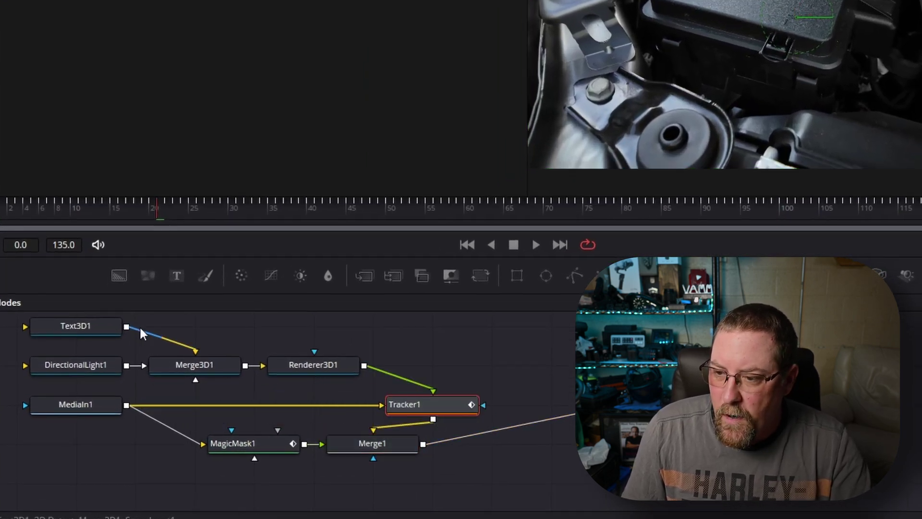
- View Text3D1 in the left viewer and check Tracker1's Operation and Trackers settings
{"action": "scroll", "coordinate": [236, 374], "scroll_direction": "up", "scroll_amount": 2}
{"action": "left_click_drag", "start_coordinate": [68, 339], "coordinate": [312, 430]}
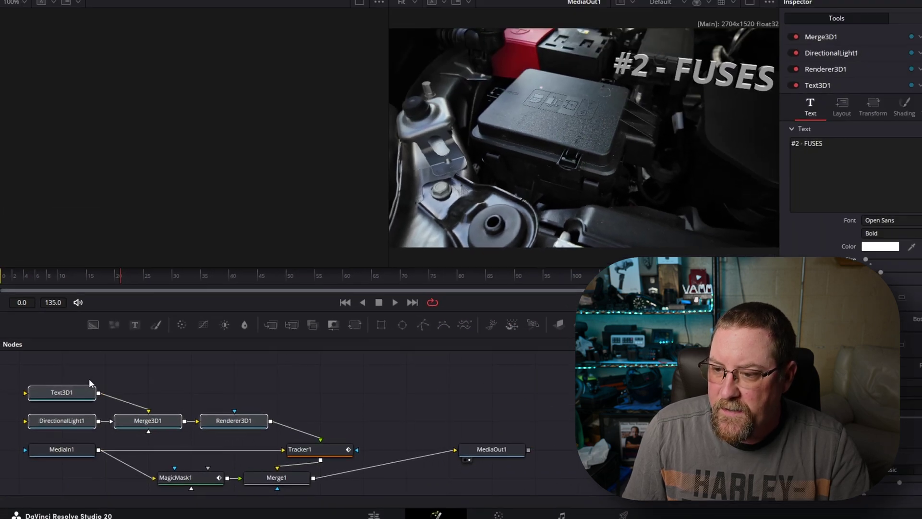
{"action": "left_click", "coordinate": [70, 392]}
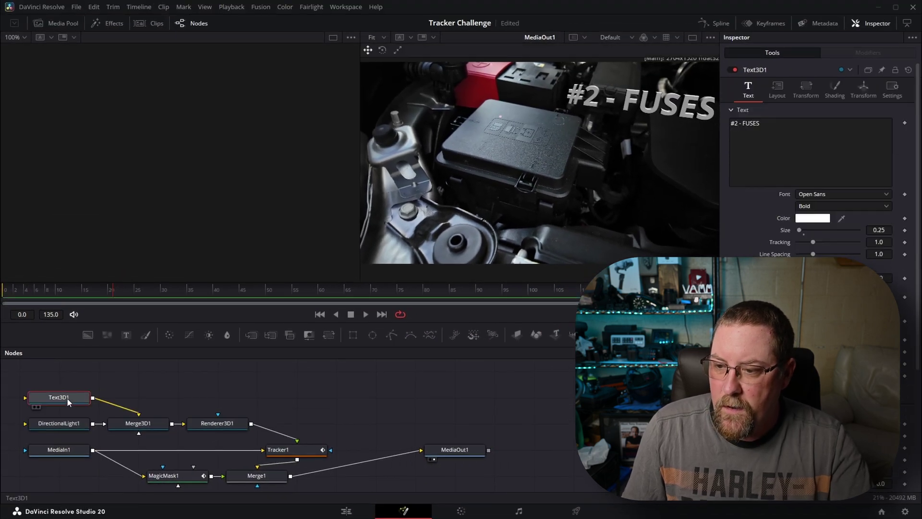
{"action": "key", "text": "1"}
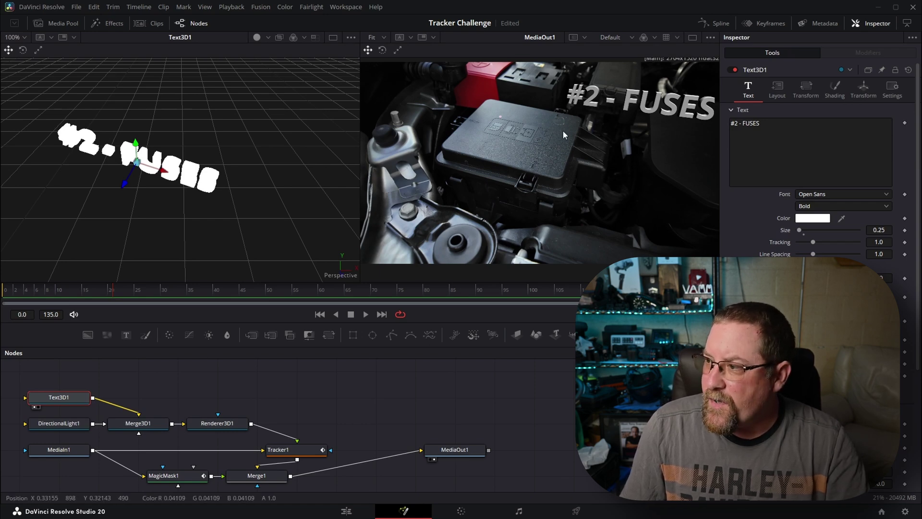
{"action": "left_click", "coordinate": [290, 450]}
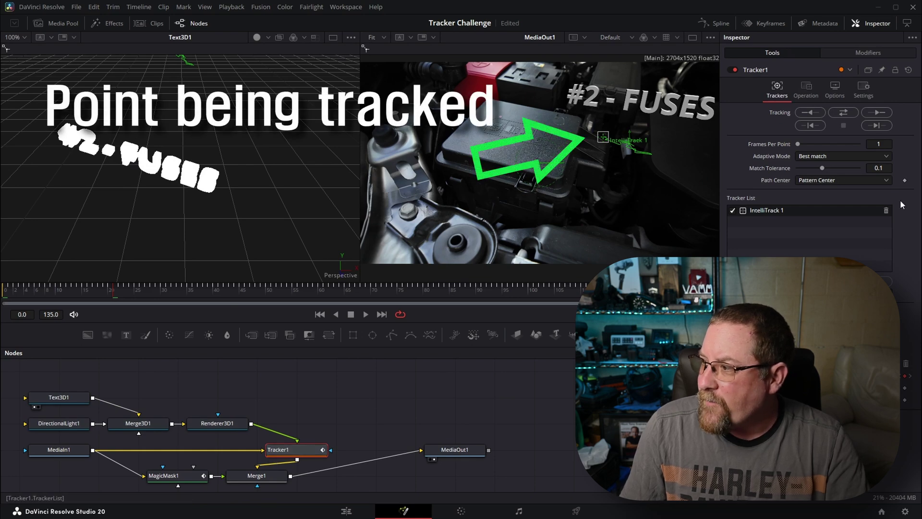
{"action": "left_click", "coordinate": [806, 89]}
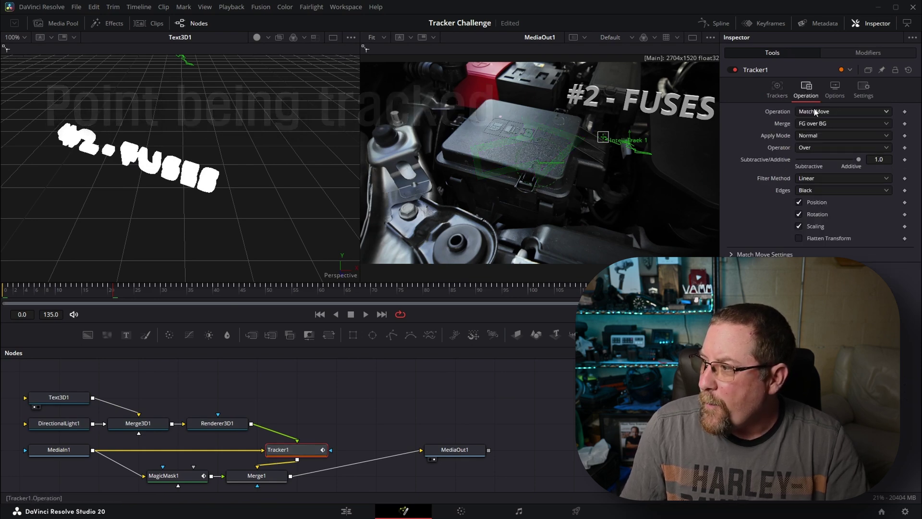
{"action": "left_click", "coordinate": [780, 95]}
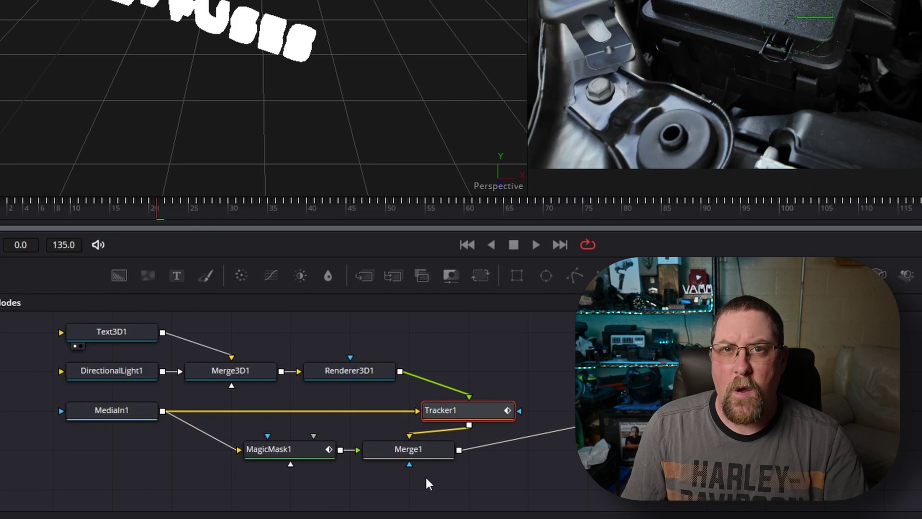
- Scrub MagicMask1 to the hand over the fuse box and zoom in to confirm it covers the title
{"action": "left_click", "coordinate": [286, 450]}
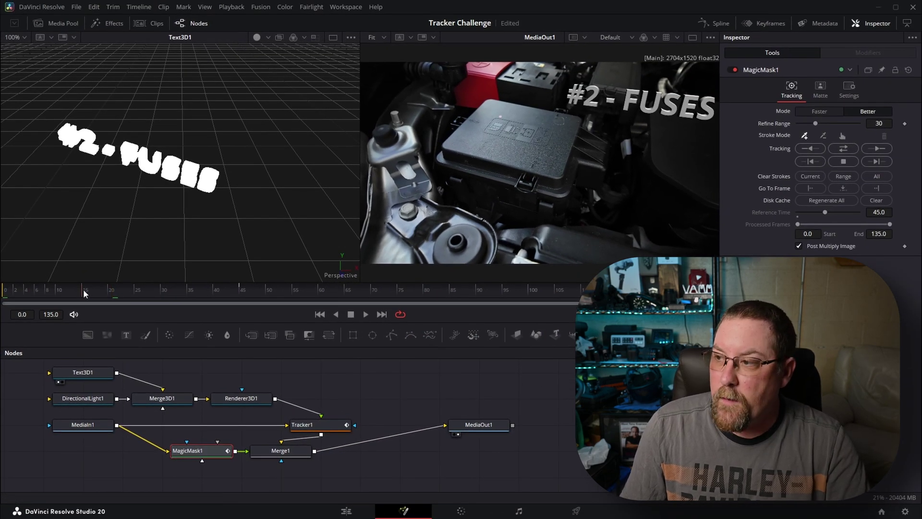
{"action": "left_click_drag", "start_coordinate": [83, 290], "coordinate": [384, 343]}
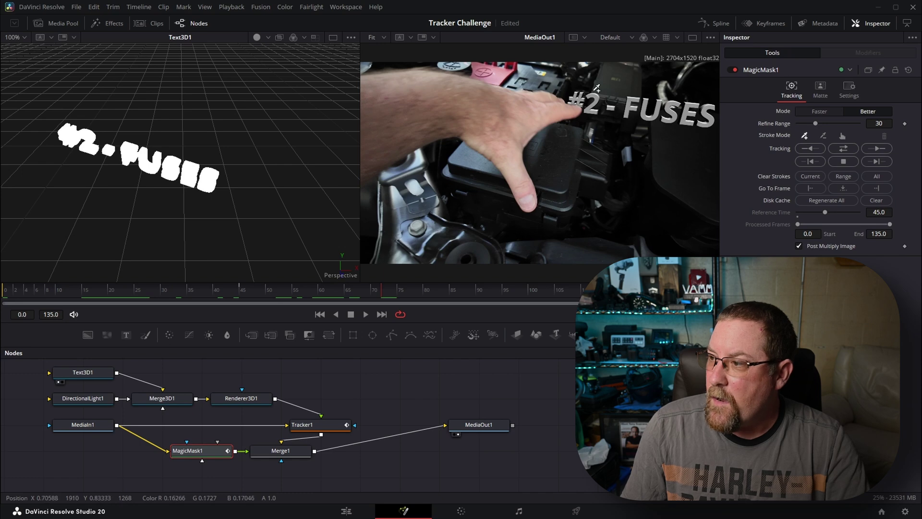
{"action": "scroll", "coordinate": [591, 112], "scroll_direction": "up", "scroll_amount": 6}
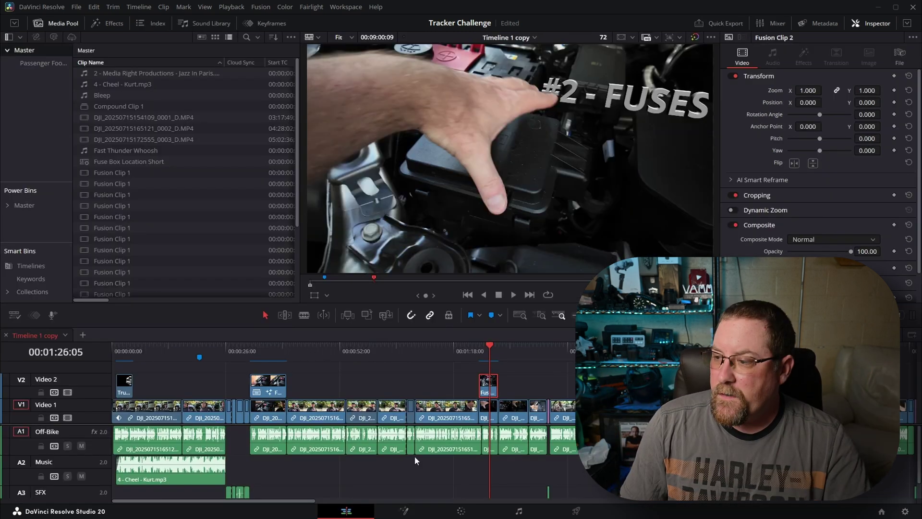
- Open the '#3 POPPING ROOF' title clip in Fusion and pan to see every node
{"action": "scroll", "coordinate": [368, 355], "scroll_direction": "right", "scroll_amount": 8}
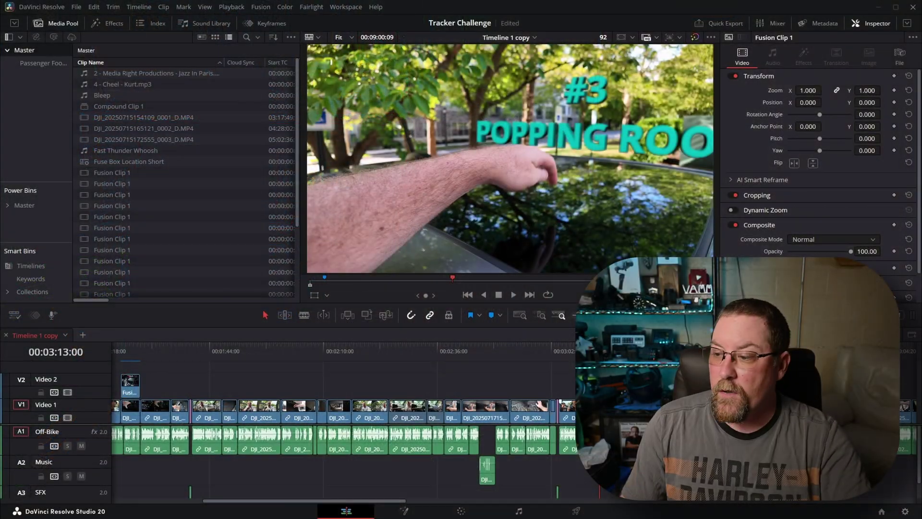
{"action": "left_click", "coordinate": [403, 510]}
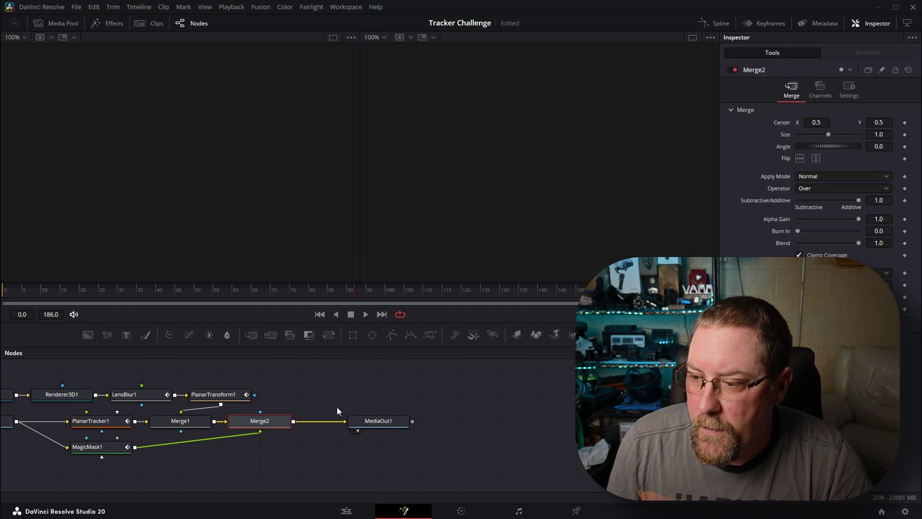
{"action": "left_click_drag", "start_coordinate": [419, 394], "coordinate": [510, 421]}
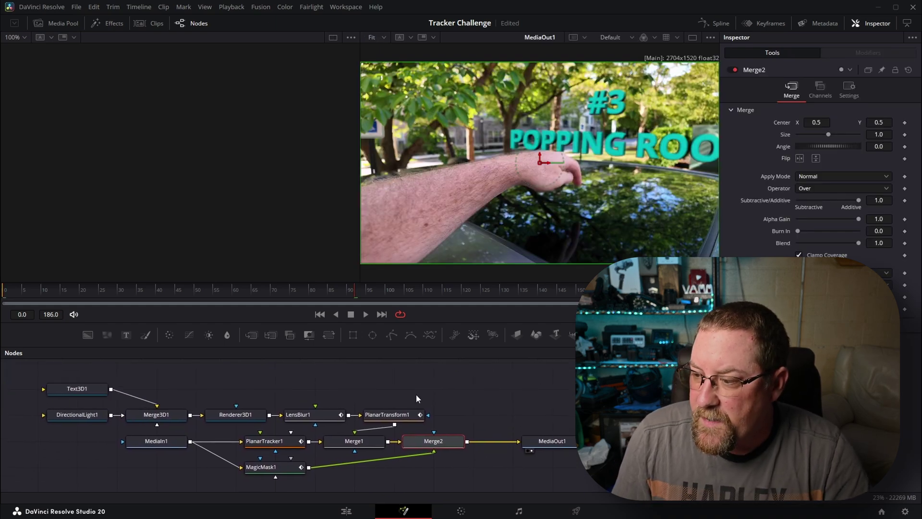
- Inspect PlanarTransform1, PlanarTracker1, MagicMask1 and LensBlur1, then select the four 3D text nodes
{"action": "left_click", "coordinate": [392, 416]}
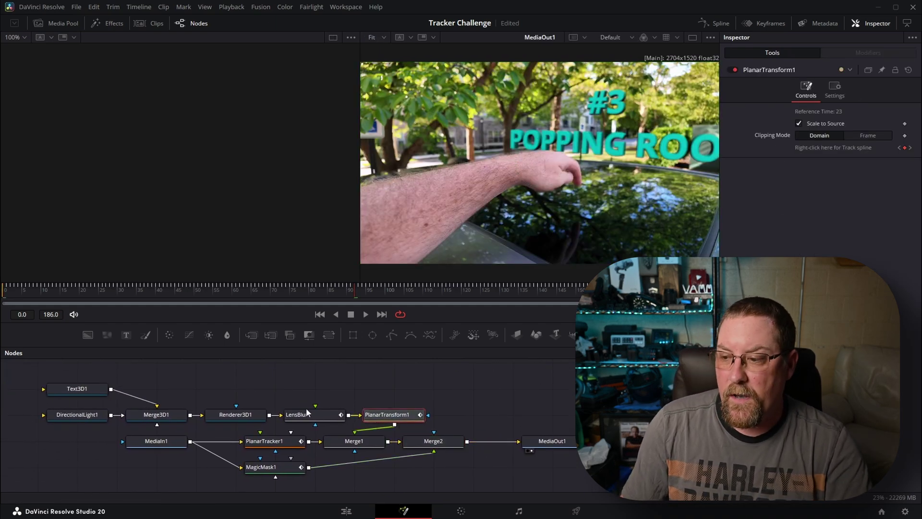
{"action": "left_click", "coordinate": [276, 443]}
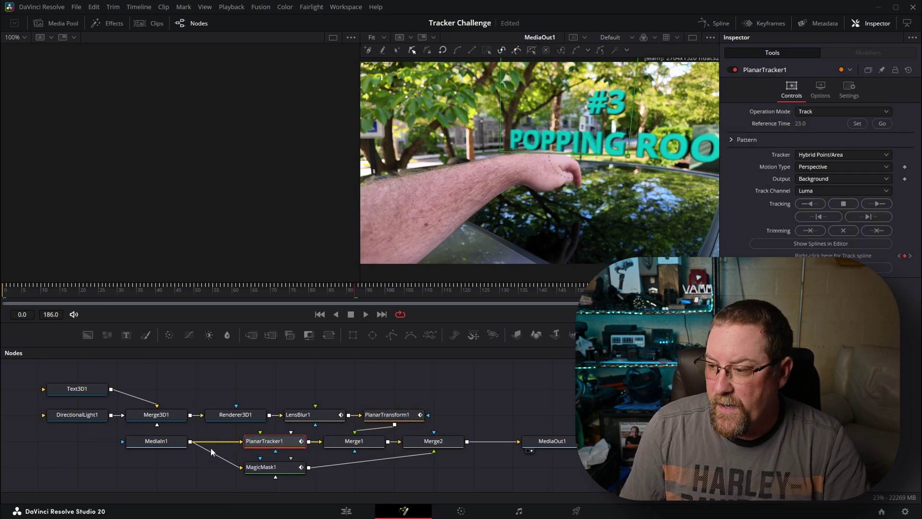
{"action": "left_click", "coordinate": [272, 474]}
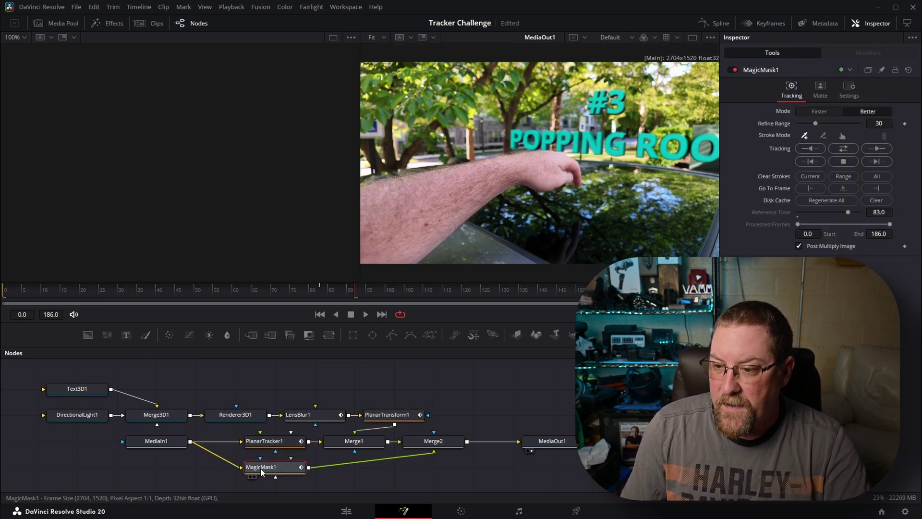
{"action": "left_click", "coordinate": [307, 416]}
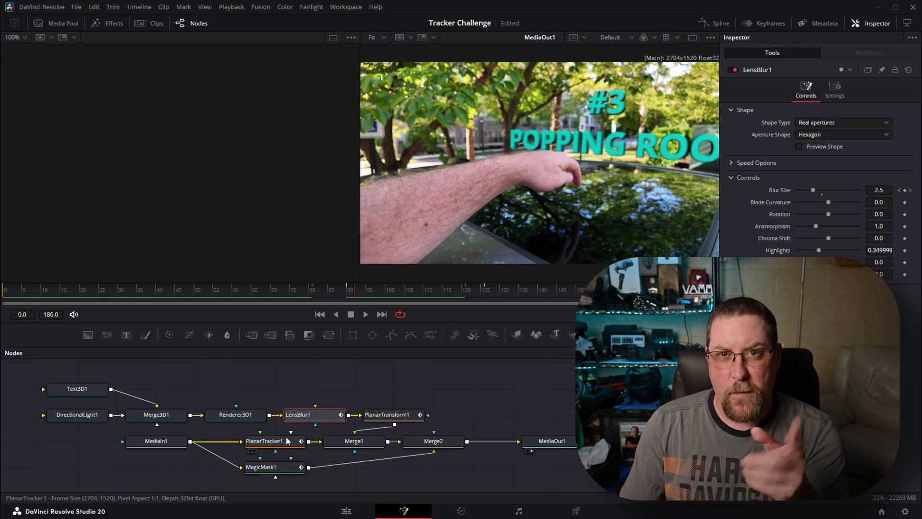
{"action": "mouse_move", "coordinate": [284, 442]}
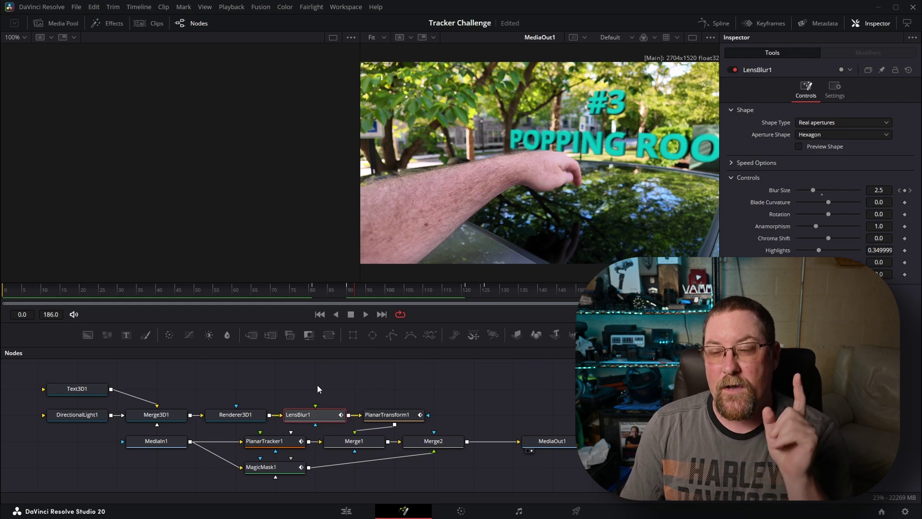
{"action": "left_click_drag", "start_coordinate": [70, 370], "coordinate": [247, 423]}
- View Text3D1 in 3D, then rotate DirectionalLight1 to a new angle to relight the title
{"action": "left_click", "coordinate": [88, 390]}
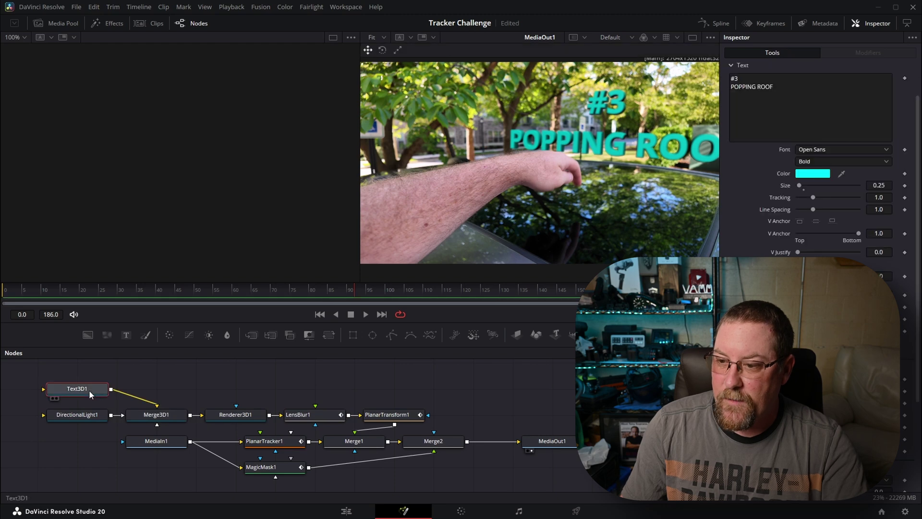
{"action": "left_click_drag", "start_coordinate": [88, 390], "coordinate": [120, 127]}
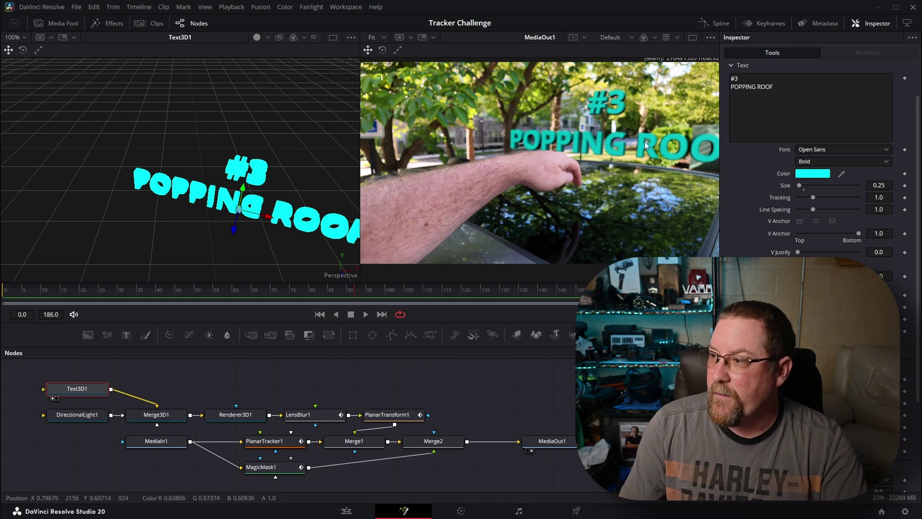
{"action": "left_click", "coordinate": [86, 415]}
{"action": "key", "text": "1"}
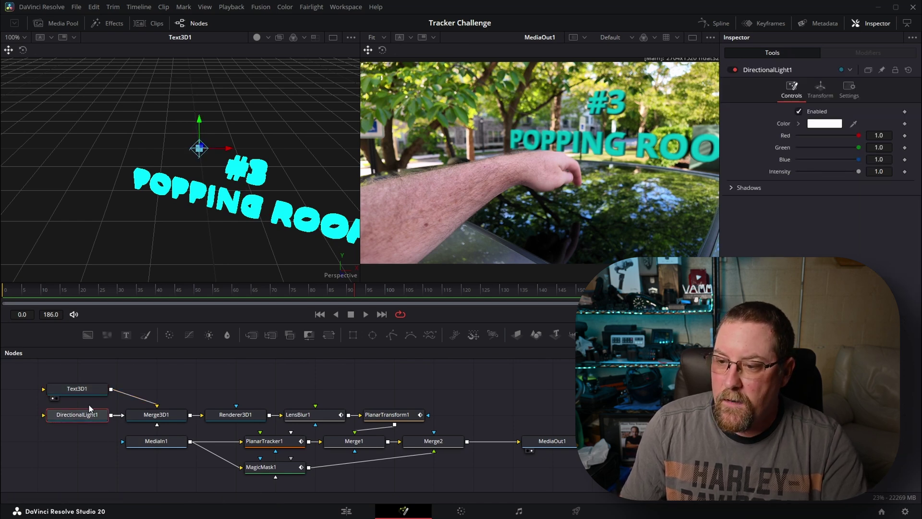
{"action": "left_click", "coordinate": [23, 50]}
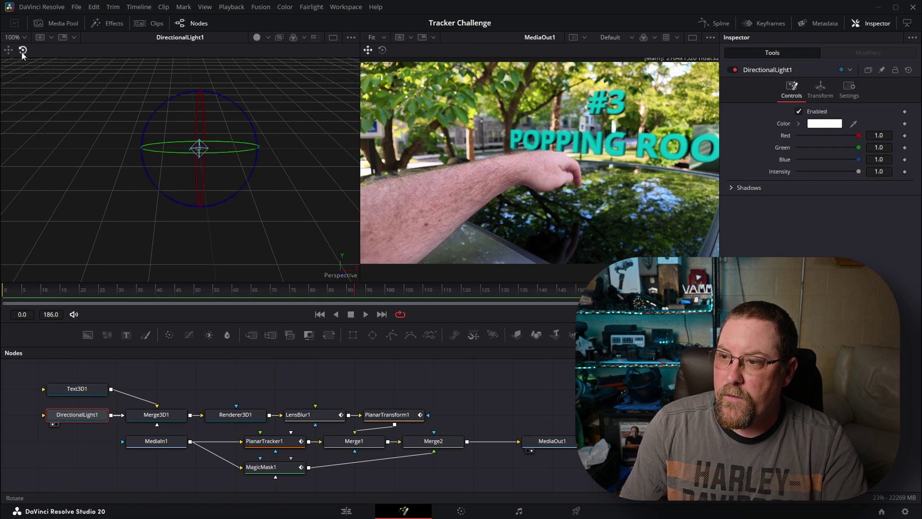
{"action": "left_click_drag", "start_coordinate": [222, 96], "coordinate": [190, 77]}
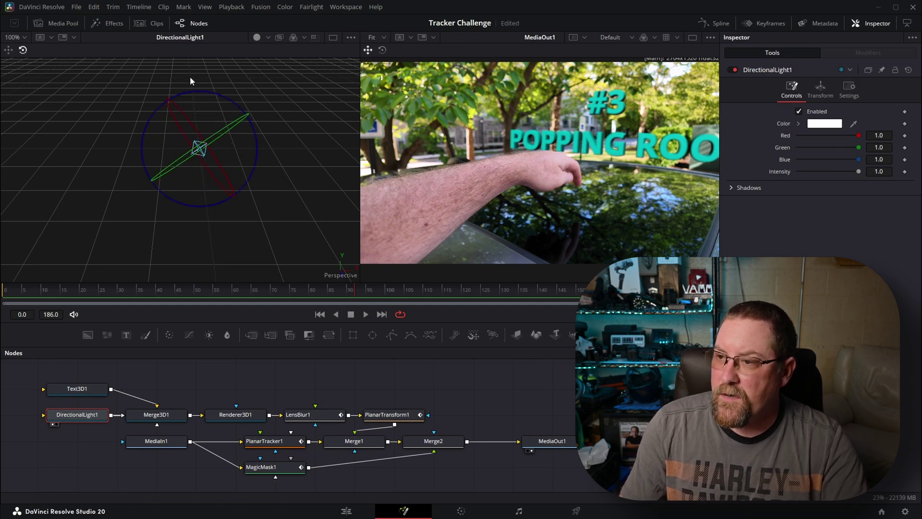
{"action": "left_click_drag", "start_coordinate": [235, 124], "coordinate": [196, 151]}
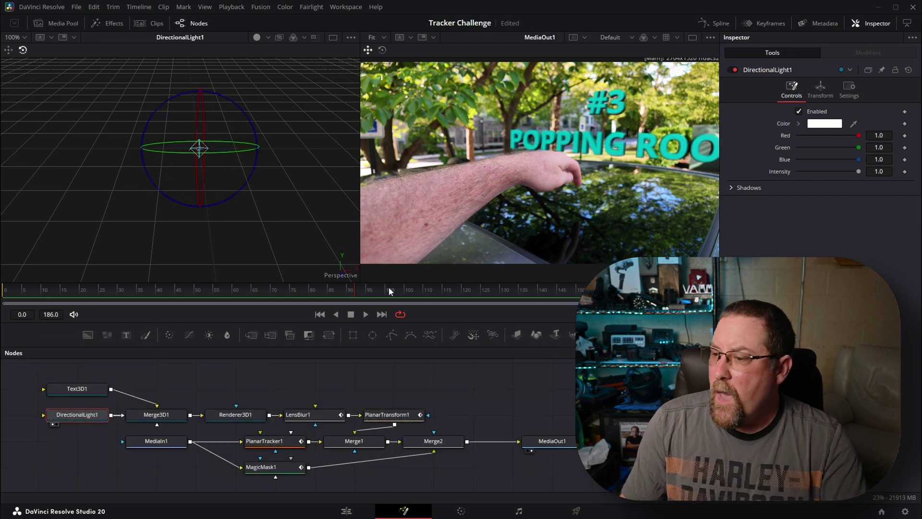
- Select LensBlur1 and scrub the shot to about frame 89, then back to frame 81
{"action": "left_click", "coordinate": [315, 419]}
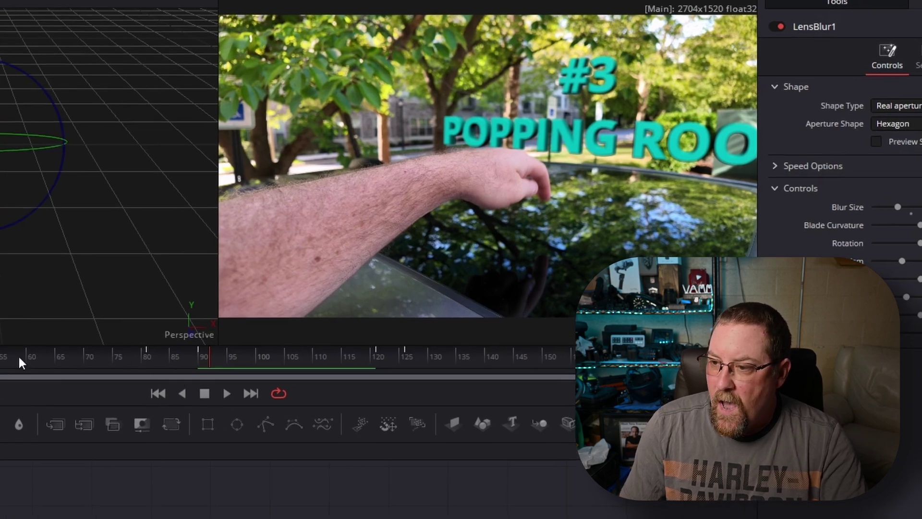
{"action": "left_click_drag", "start_coordinate": [4, 360], "coordinate": [33, 370]}
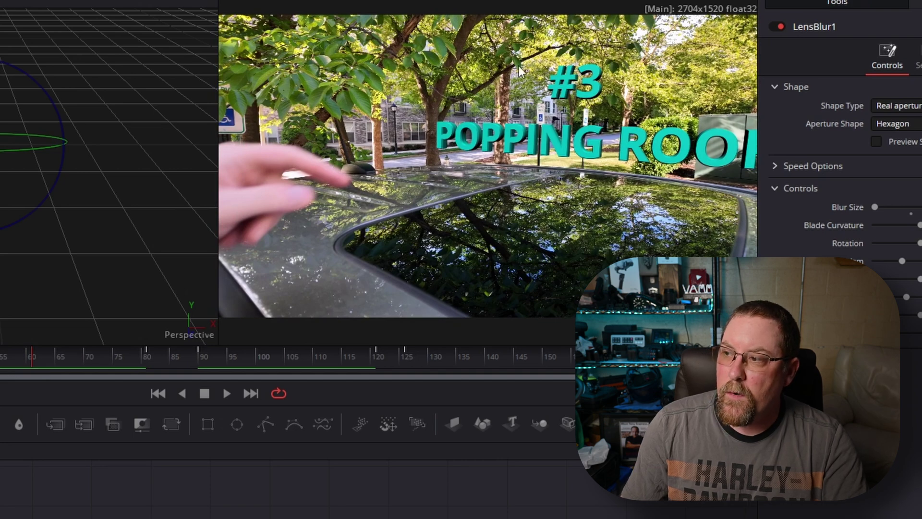
{"action": "left_click_drag", "start_coordinate": [85, 346], "coordinate": [153, 374]}
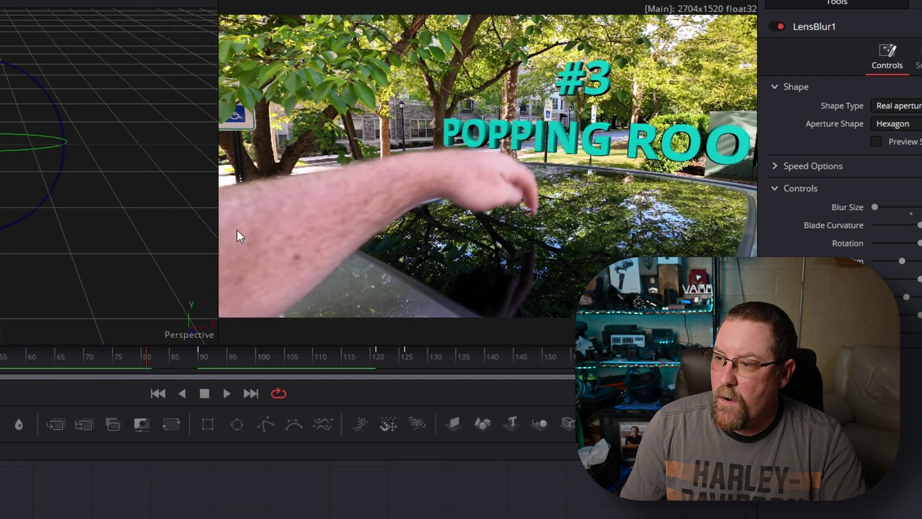
{"action": "left_click_drag", "start_coordinate": [152, 364], "coordinate": [202, 376]}
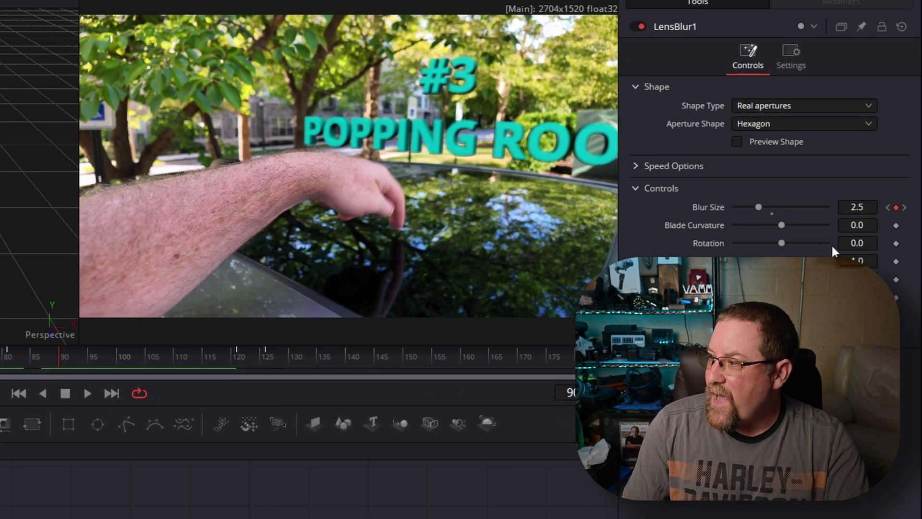
{"action": "left_click", "coordinate": [6, 356]}
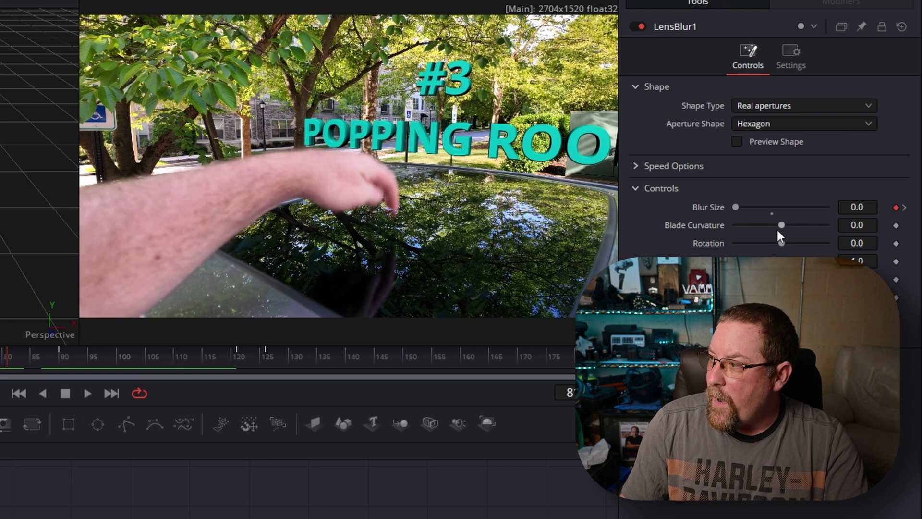
- Set a Blur Size keyframe of 0 at frame 81
{"action": "left_click", "coordinate": [896, 208]}
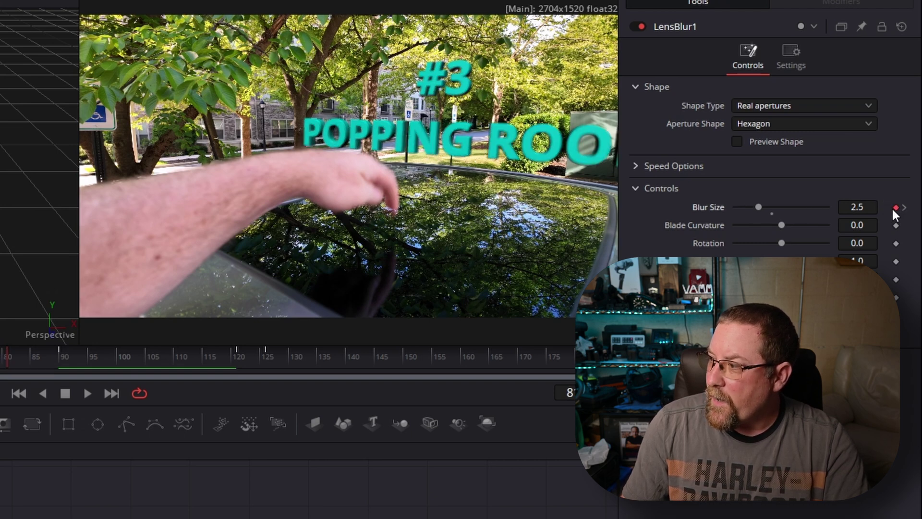
{"action": "left_click", "coordinate": [894, 207]}
{"action": "left_click", "coordinate": [864, 206]}
{"action": "type", "text": "0"}
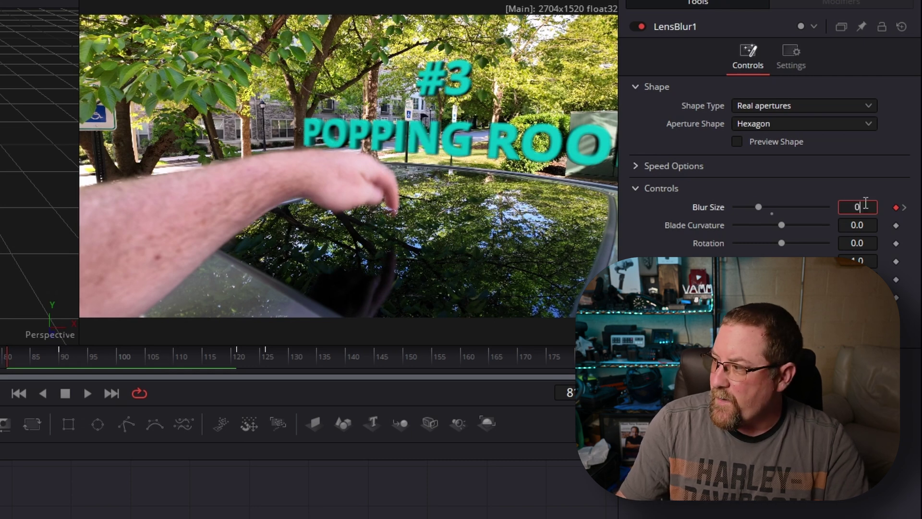
{"action": "key", "text": "Tab"}
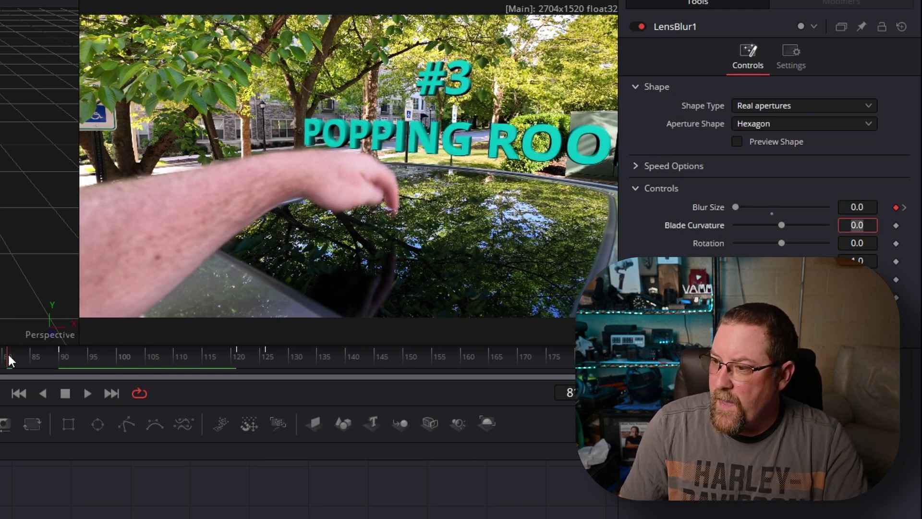
- At frame 90 try Blur Sizes 3.87 and 3.11, reset to 2.5, and preview to frame 120
{"action": "left_click_drag", "start_coordinate": [7, 352], "coordinate": [60, 358]}
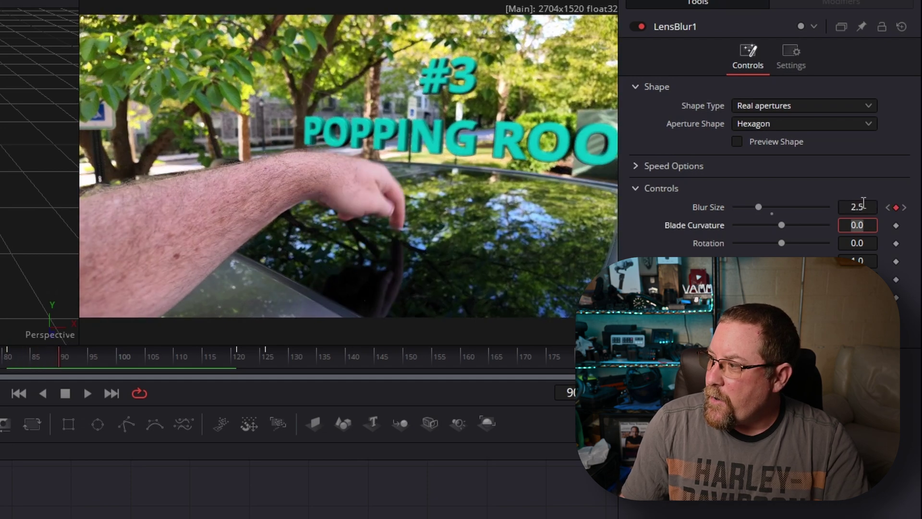
{"action": "left_click", "coordinate": [862, 204]}
{"action": "type", "text": "3.87"}
{"action": "key", "text": "Return"}
{"action": "type", "text": "3.11"}
{"action": "key", "text": "Return"}
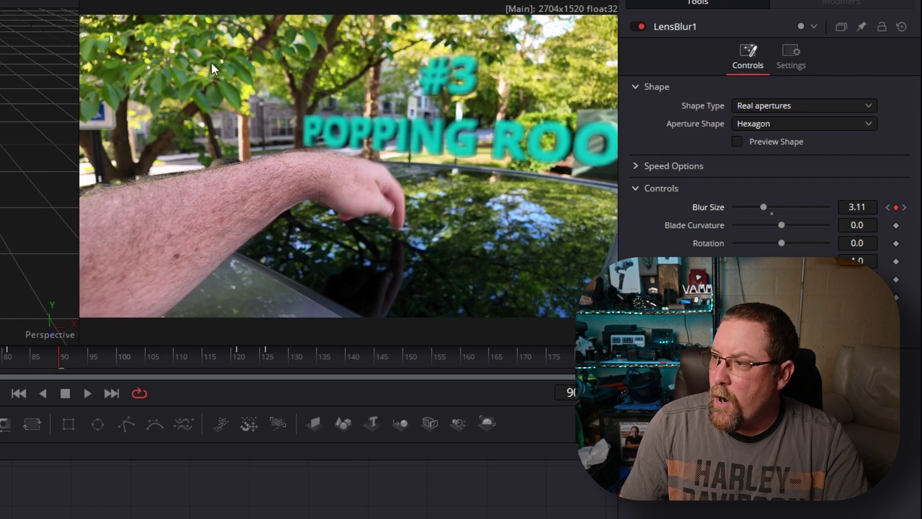
{"action": "double_click", "coordinate": [756, 206]}
{"action": "left_click_drag", "start_coordinate": [218, 347], "coordinate": [237, 359]}
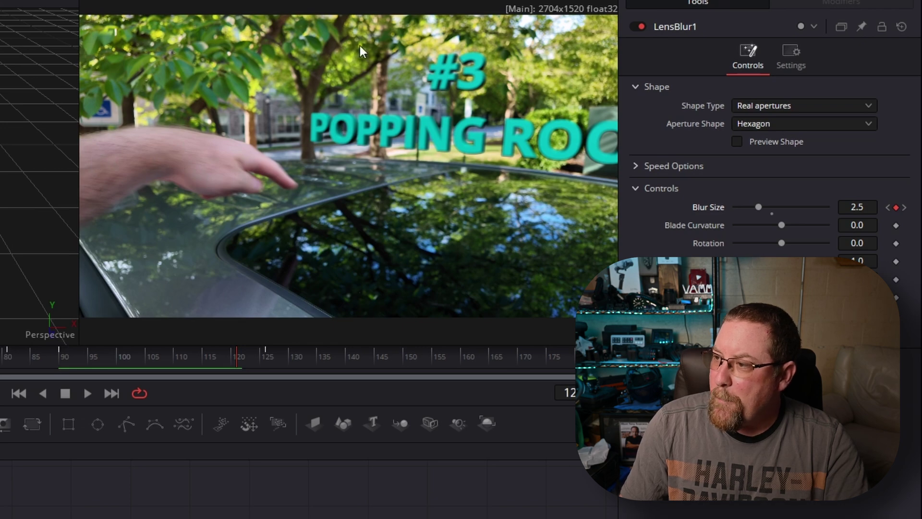
{"action": "left_click_drag", "start_coordinate": [252, 361], "coordinate": [264, 365]}
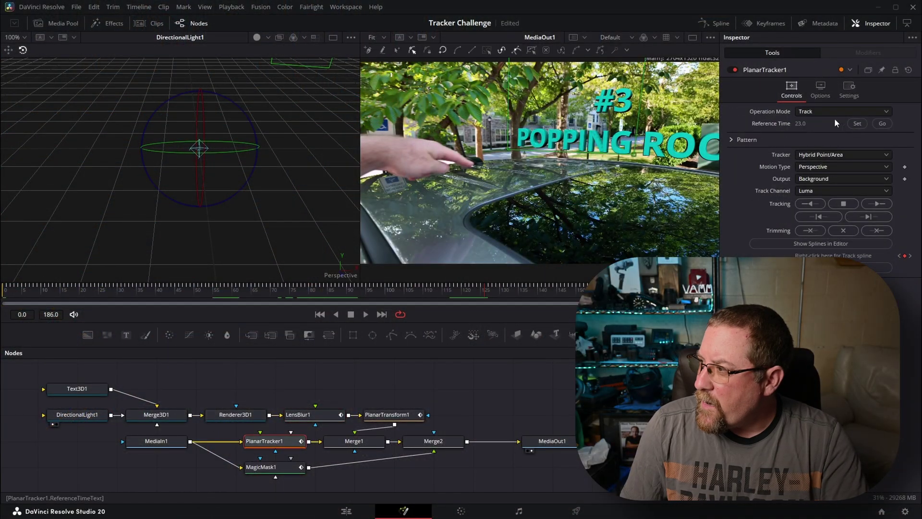
- Jump to PlanarTracker1's reference frame, zoom the viewer, and scrub the shot to check the POPPING ROOF track
{"action": "left_click", "coordinate": [882, 124]}
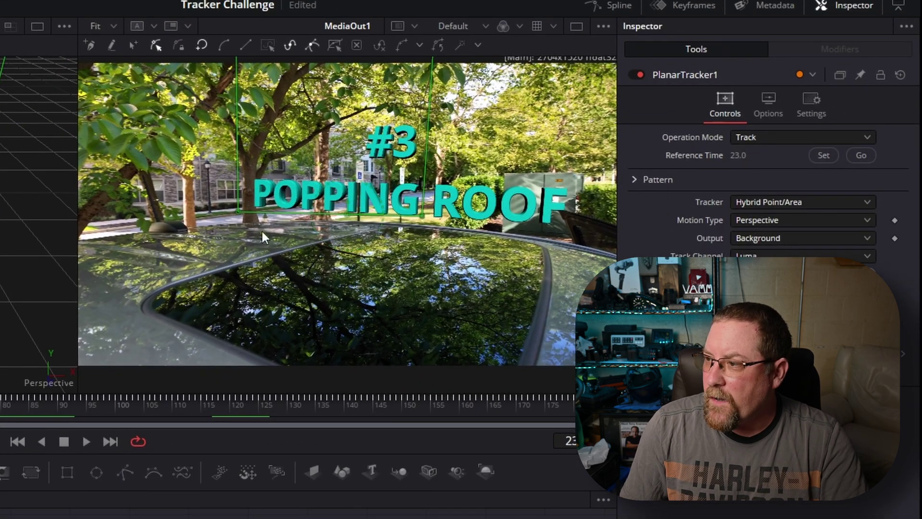
{"action": "scroll", "coordinate": [330, 174], "scroll_direction": "up", "scroll_amount": 2}
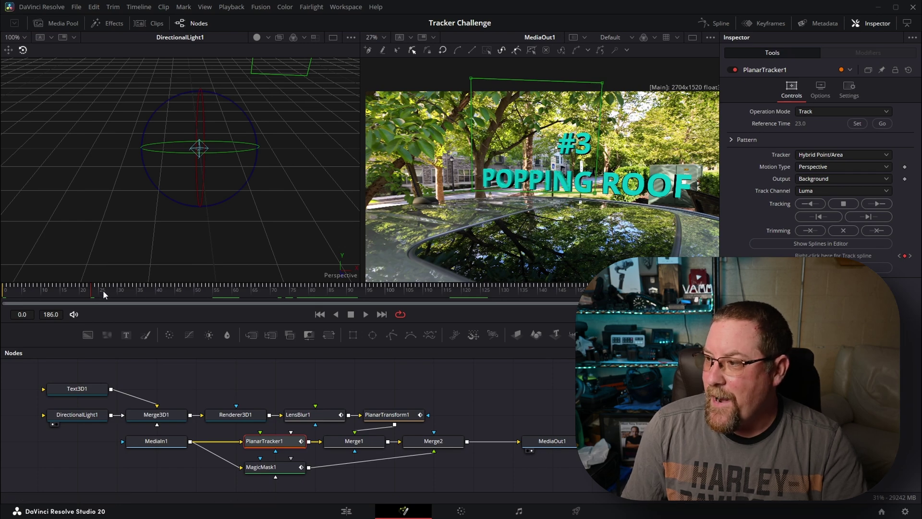
{"action": "left_click_drag", "start_coordinate": [104, 291], "coordinate": [624, 312]}
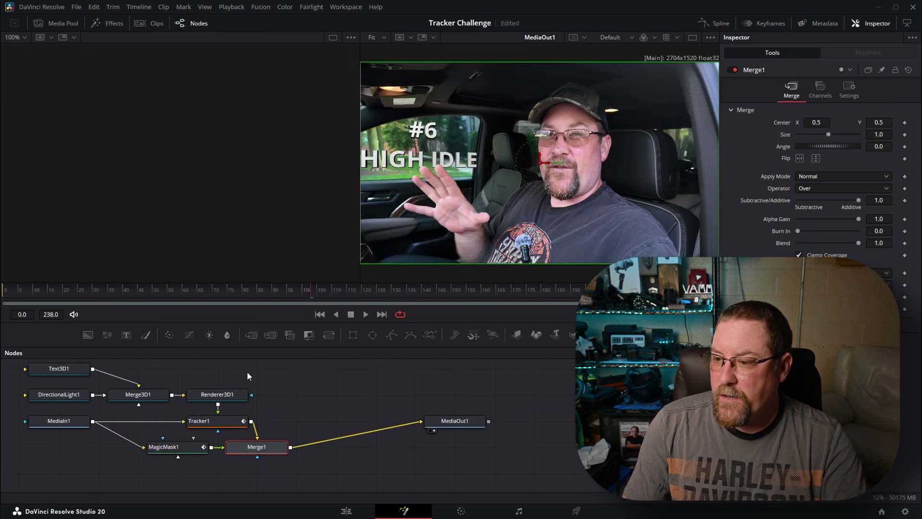
- Inspect the HIGH IDLE comp's Tracker1 and MediaOut1 settings and zoom the viewer
{"action": "left_click", "coordinate": [208, 421]}
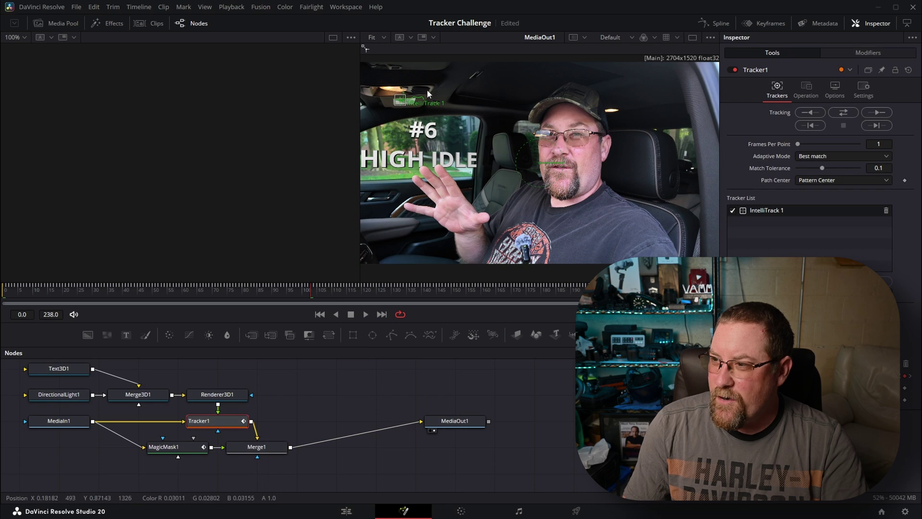
{"action": "left_click", "coordinate": [460, 424]}
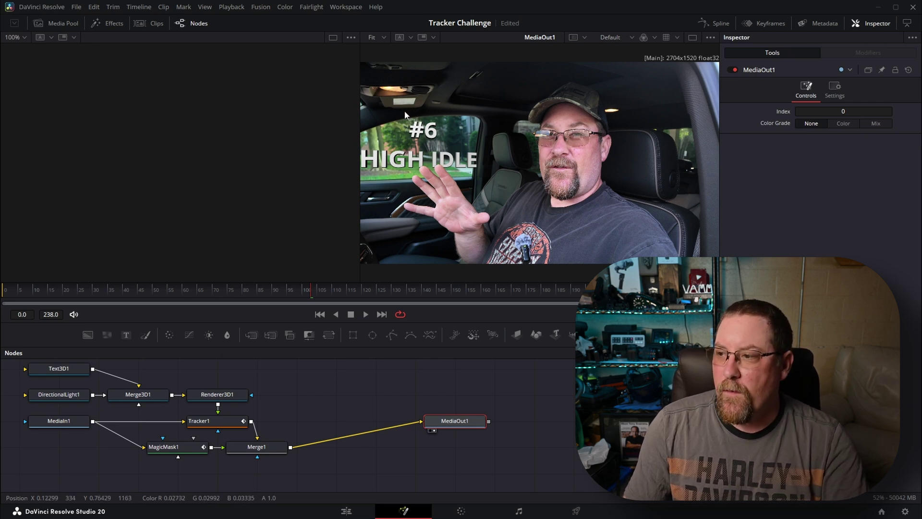
{"action": "scroll", "coordinate": [488, 172], "scroll_direction": "up", "scroll_amount": 6}
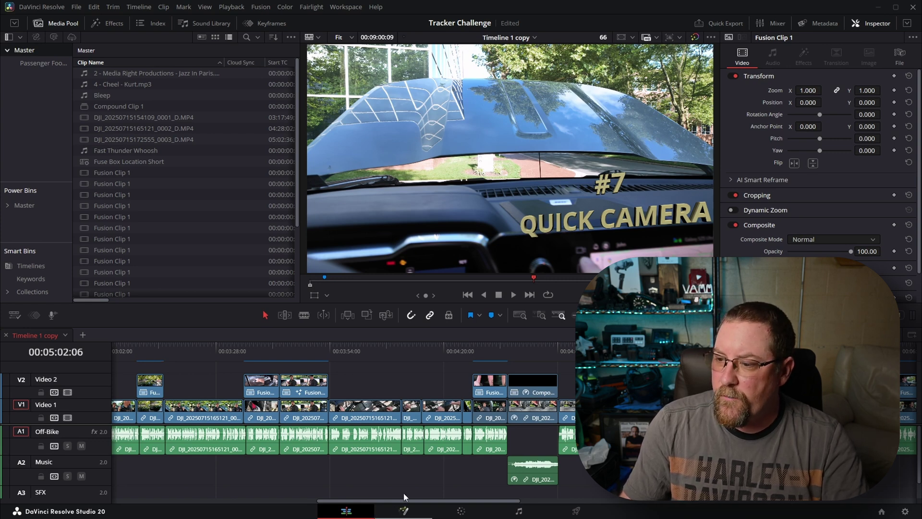
- In Fusion, select PlanarTracker1, shrink the viewer, and scrub from its reference frame to watch the title
{"action": "key", "text": "shift+5"}
{"action": "left_click_drag", "start_coordinate": [346, 383], "coordinate": [465, 420]}
{"action": "left_click", "coordinate": [312, 456]}
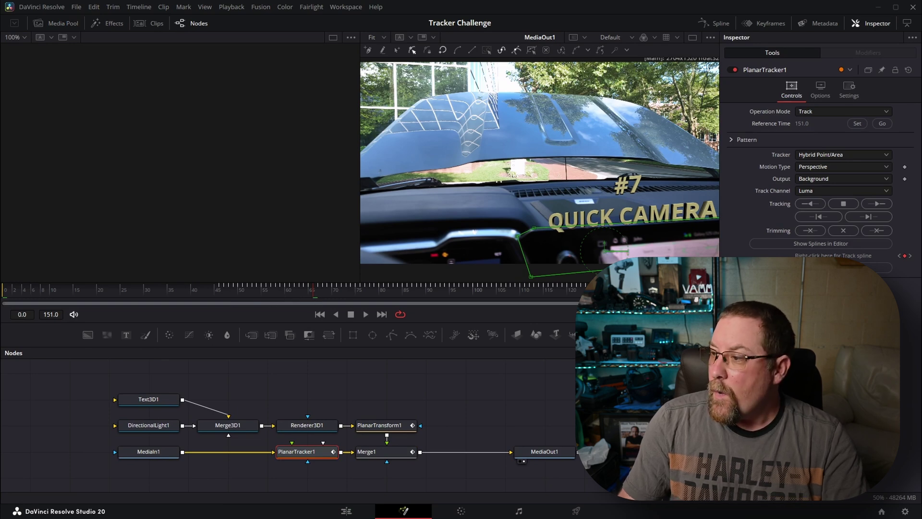
{"action": "left_click_drag", "start_coordinate": [613, 242], "coordinate": [556, 189]}
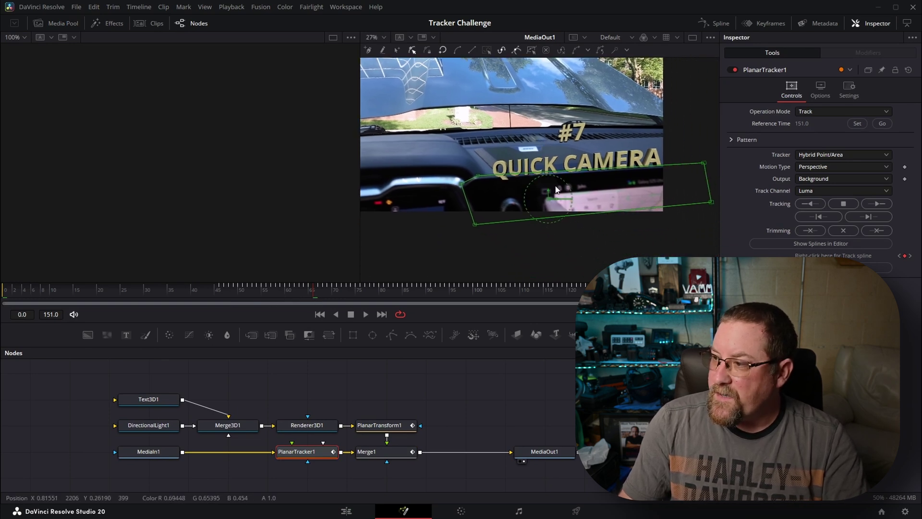
{"action": "left_click", "coordinate": [882, 125]}
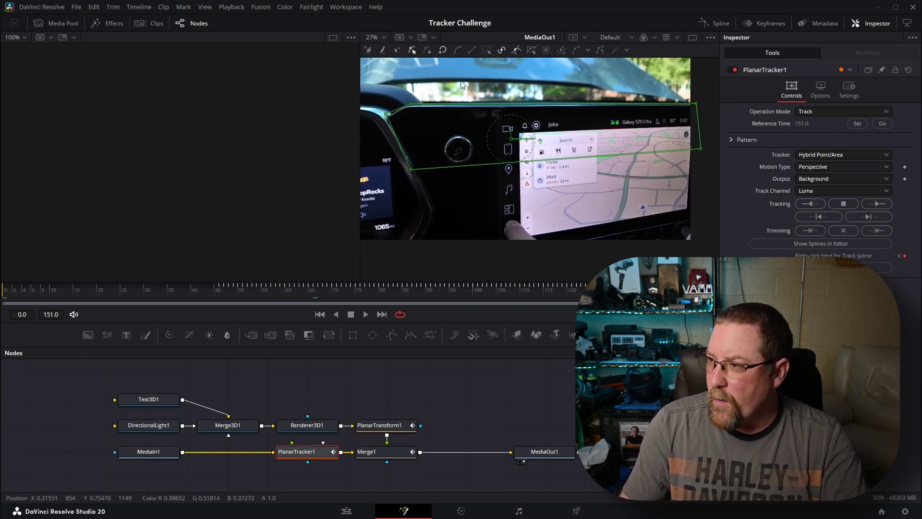
{"action": "left_click_drag", "start_coordinate": [581, 294], "coordinate": [377, 302]}
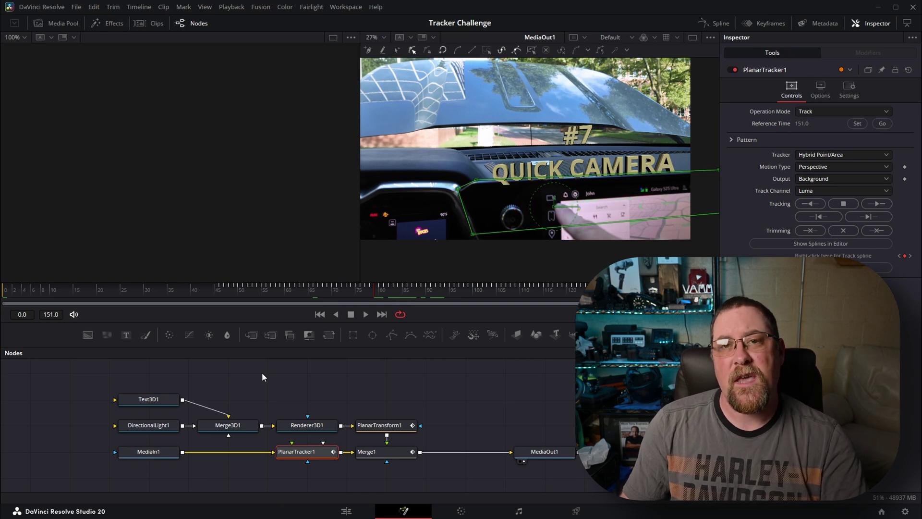
- Review Merge1's Blend around frames 52 and 60, scrubbing to watch the QUICK CAMERA title fade out
{"action": "left_click", "coordinate": [375, 451]}
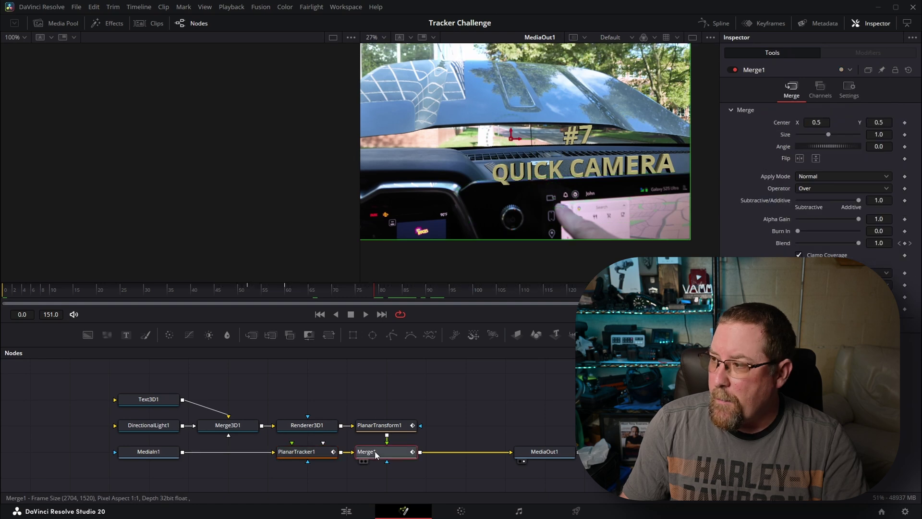
{"action": "left_click", "coordinate": [849, 90]}
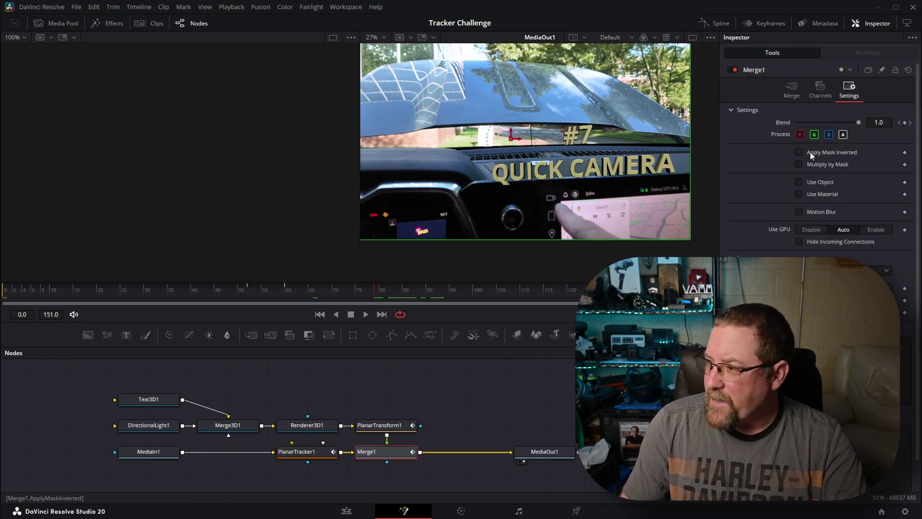
{"action": "left_click", "coordinate": [247, 290]}
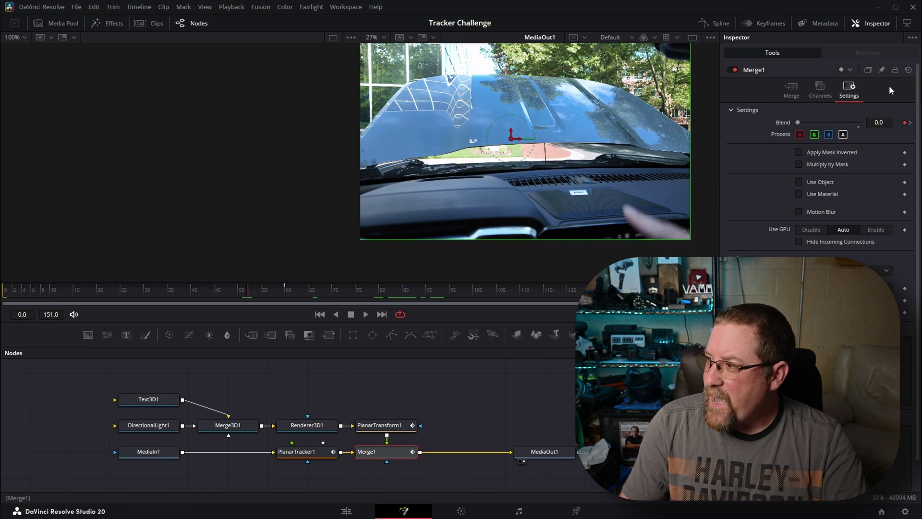
{"action": "left_click", "coordinate": [384, 426]}
{"action": "left_click", "coordinate": [384, 451]}
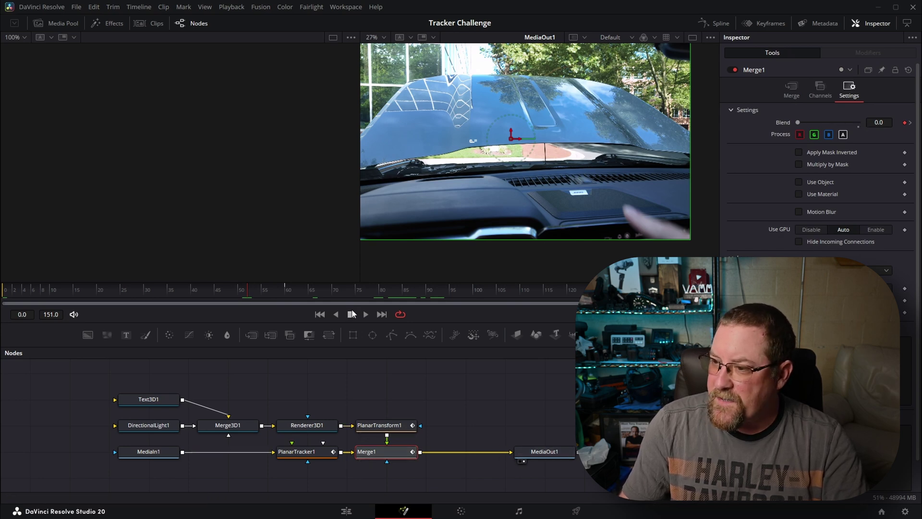
{"action": "left_click", "coordinate": [284, 290]}
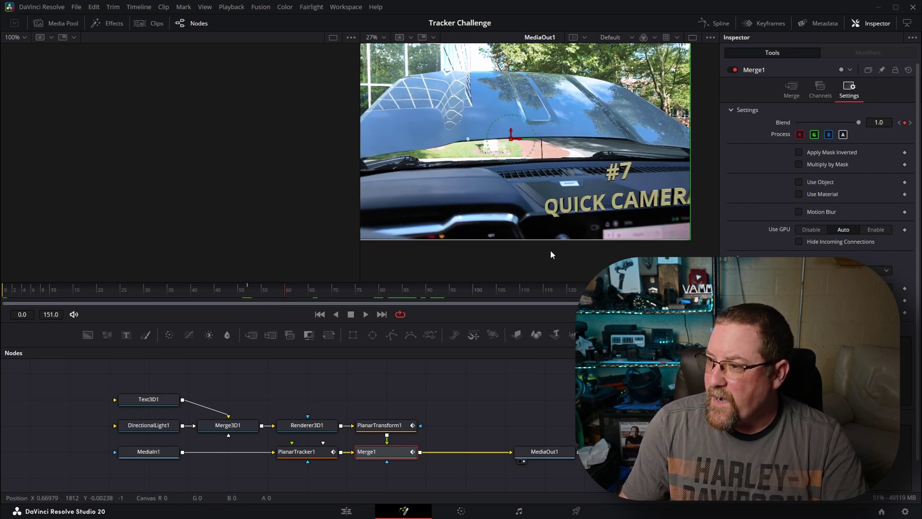
{"action": "left_click_drag", "start_coordinate": [253, 286], "coordinate": [658, 297]}
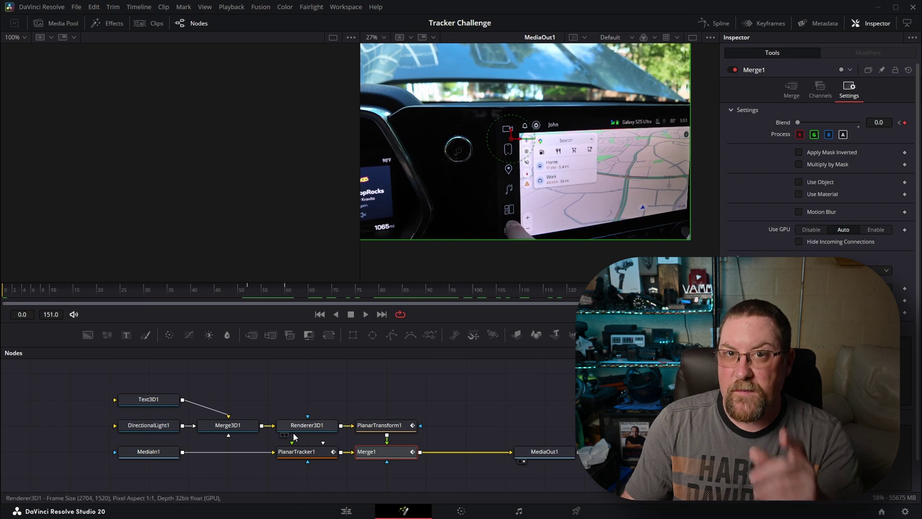
- Return to the Edit timeline, move to the #9 HANDLING clip, and open it in Fusion
{"action": "left_click", "coordinate": [346, 511]}
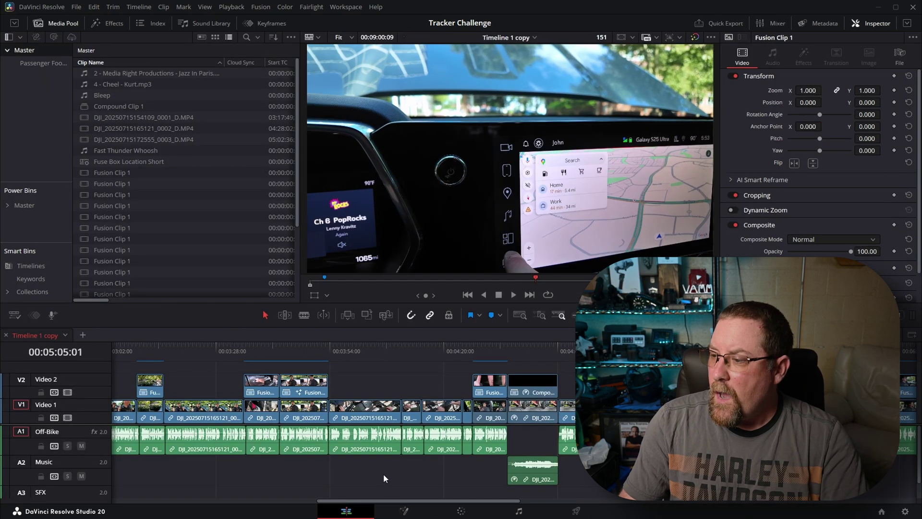
{"action": "scroll", "coordinate": [470, 359], "scroll_direction": "right", "scroll_amount": 5}
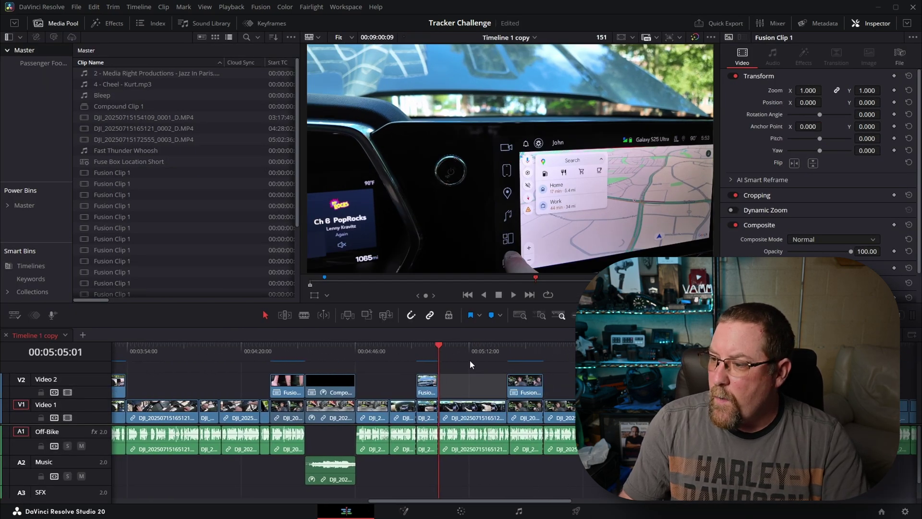
{"action": "left_click_drag", "start_coordinate": [444, 349], "coordinate": [446, 354]}
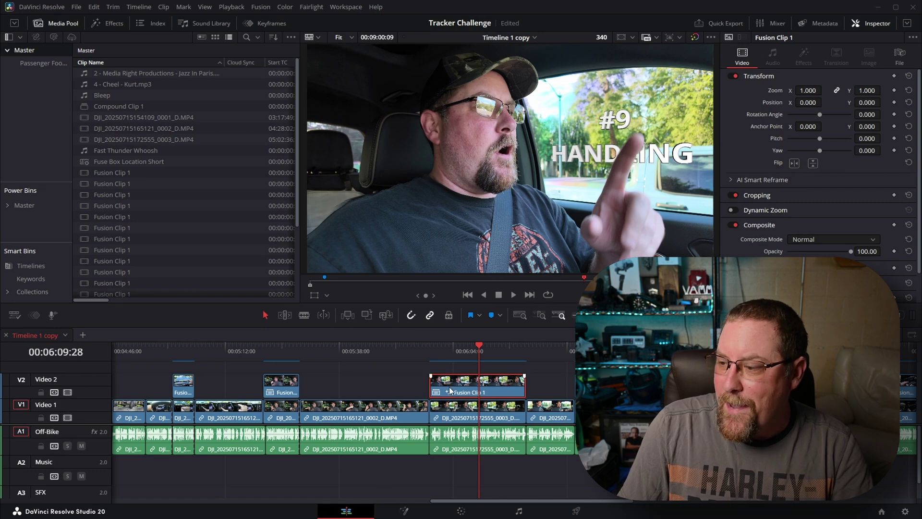
{"action": "left_click", "coordinate": [405, 511]}
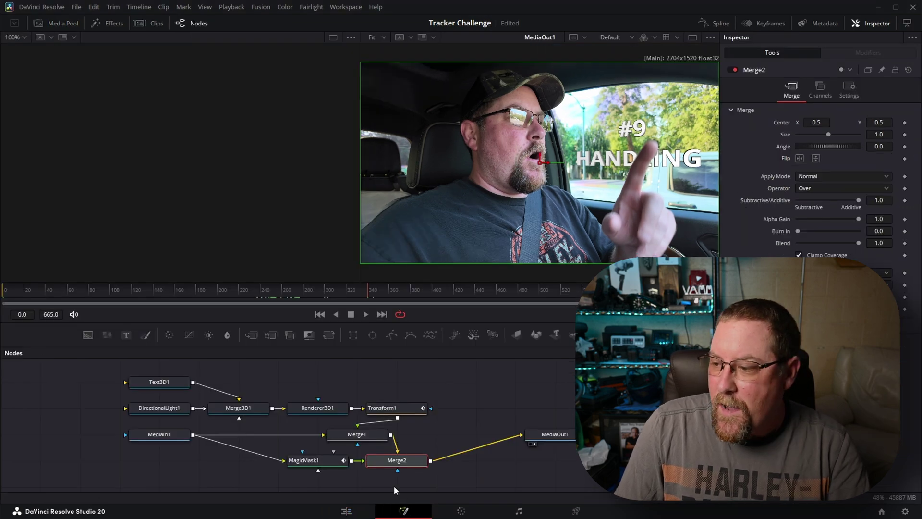
- Select Transform1 and review its Center keyframes at frames 507 and 553 in the Spline editor
{"action": "left_click_drag", "start_coordinate": [232, 488], "coordinate": [482, 385]}
{"action": "left_click_drag", "start_coordinate": [66, 379], "coordinate": [325, 416]}
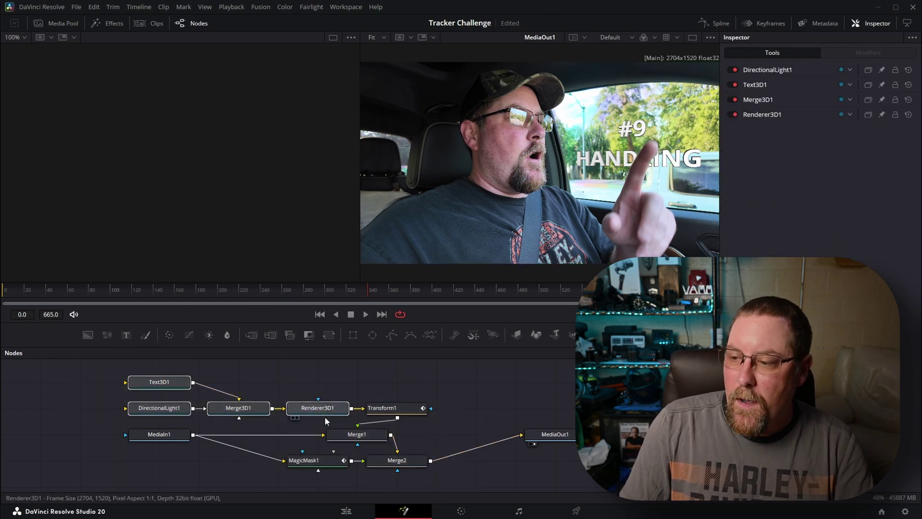
{"action": "left_click", "coordinate": [371, 385]}
{"action": "left_click", "coordinate": [400, 409]}
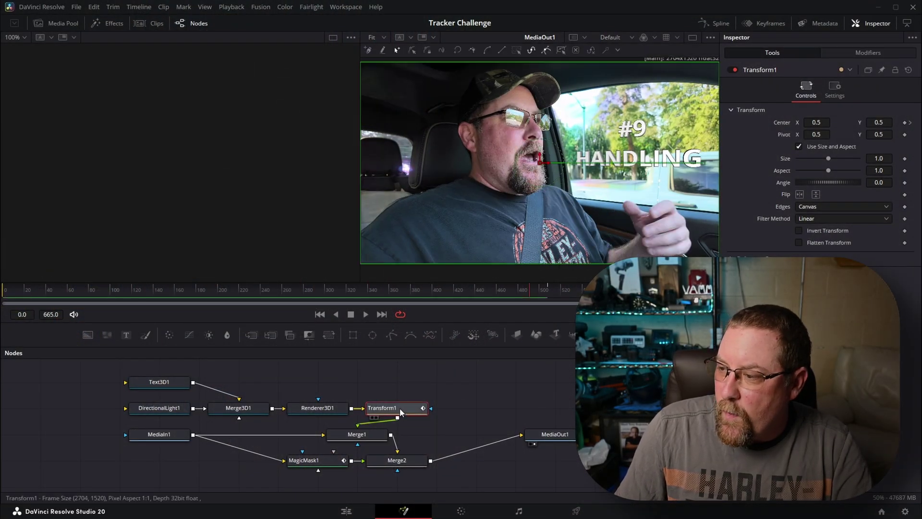
{"action": "left_click", "coordinate": [547, 289]}
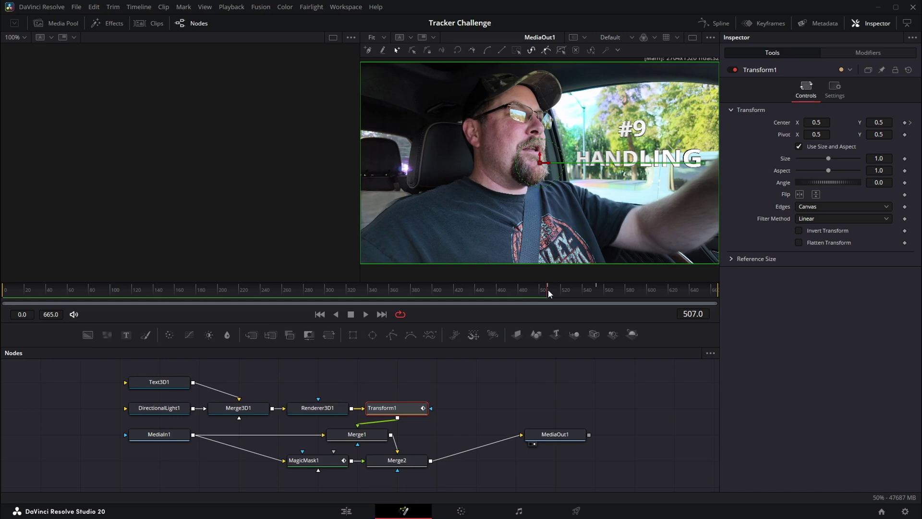
{"action": "left_click", "coordinate": [597, 288]}
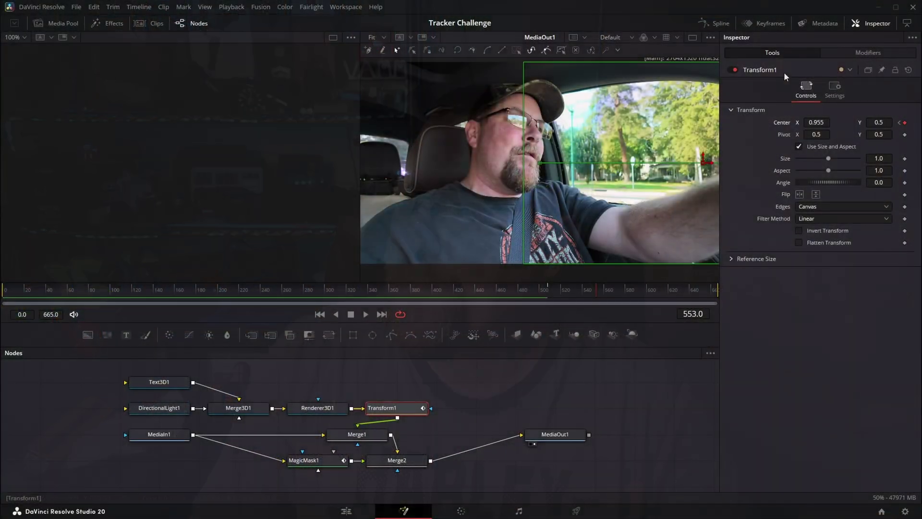
{"action": "left_click", "coordinate": [719, 24]}
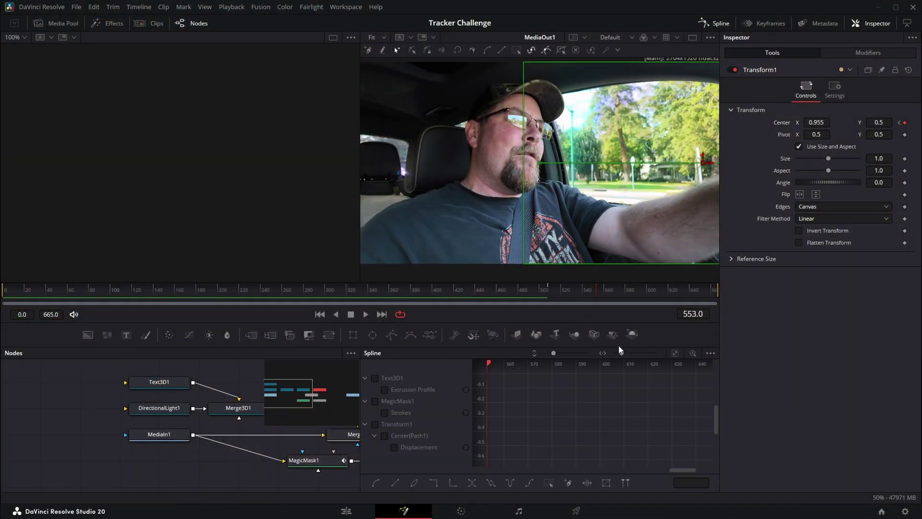
- Fit and flatten Transform1's Center Displacement curve, shortening the ease on its first keyframe
{"action": "left_click", "coordinate": [376, 423]}
{"action": "left_click", "coordinate": [674, 354]}
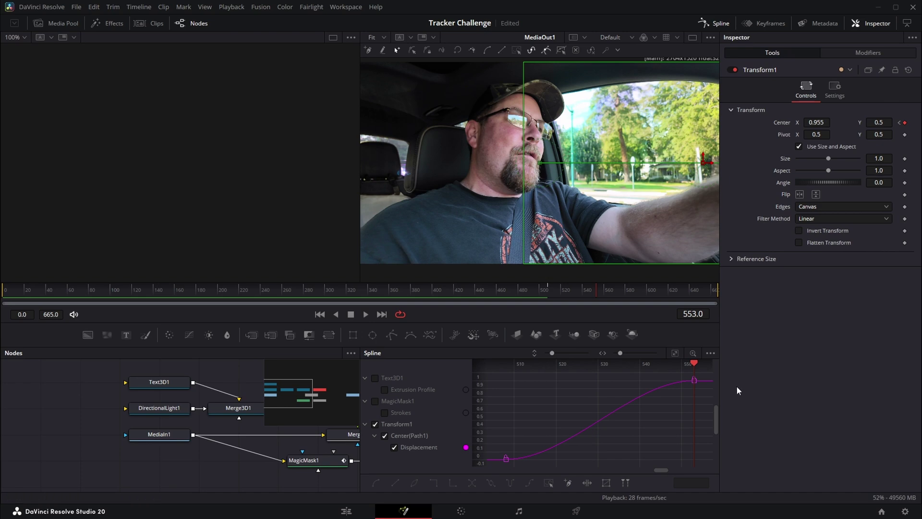
{"action": "key", "text": "f"}
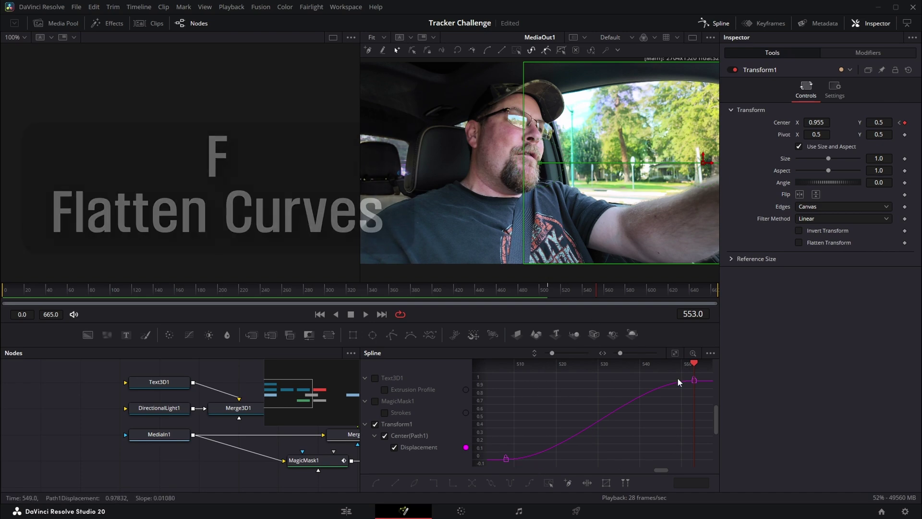
{"action": "right_click", "coordinate": [694, 381]}
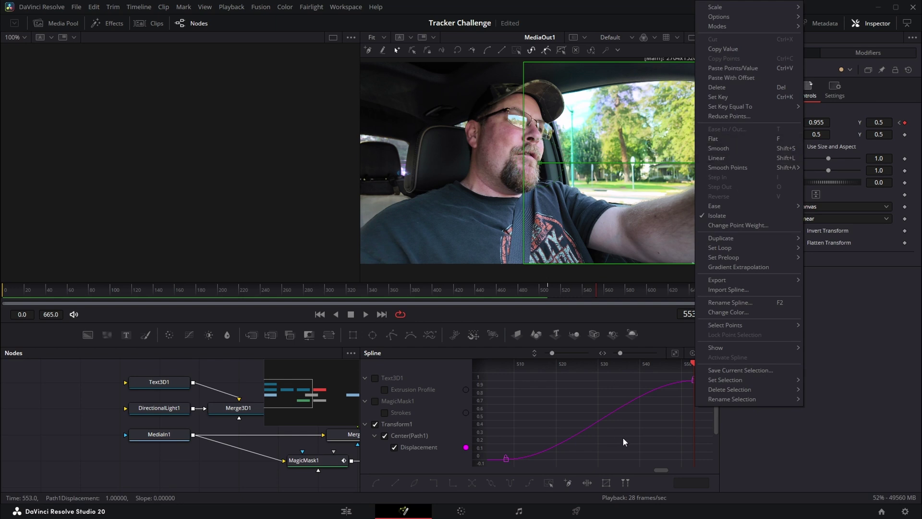
{"action": "left_click", "coordinate": [673, 394]}
{"action": "key", "text": "ctrl+a"}
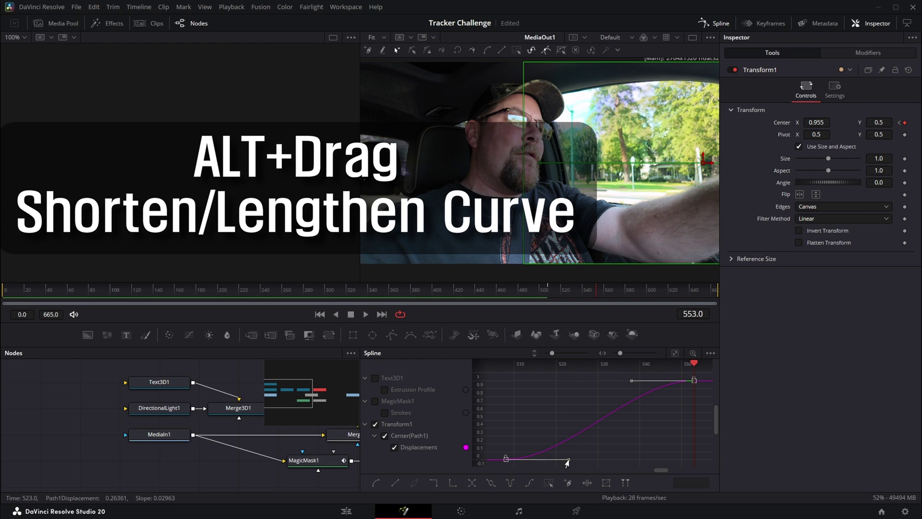
{"action": "left_click_drag", "start_coordinate": [564, 462], "coordinate": [547, 459]}
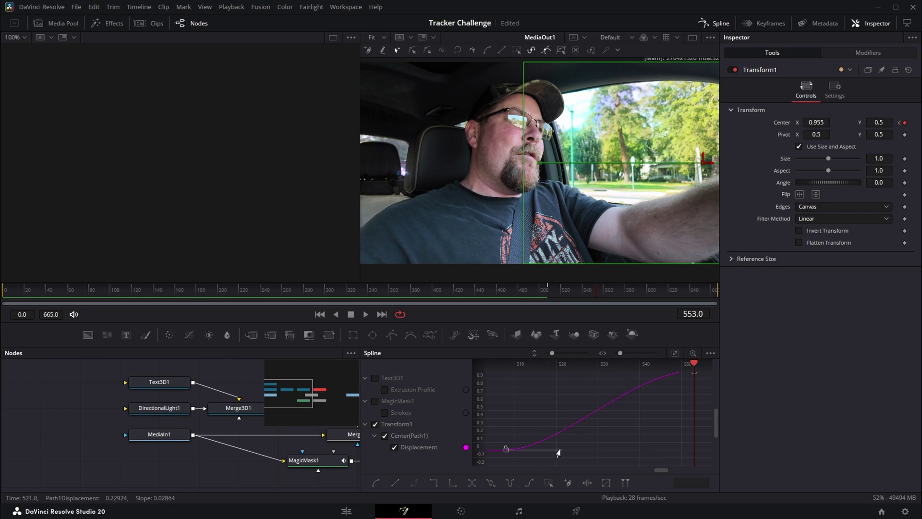
- Select the final keyframe at frame 553 and preview frames 375 to 465
{"action": "left_click", "coordinate": [651, 396]}
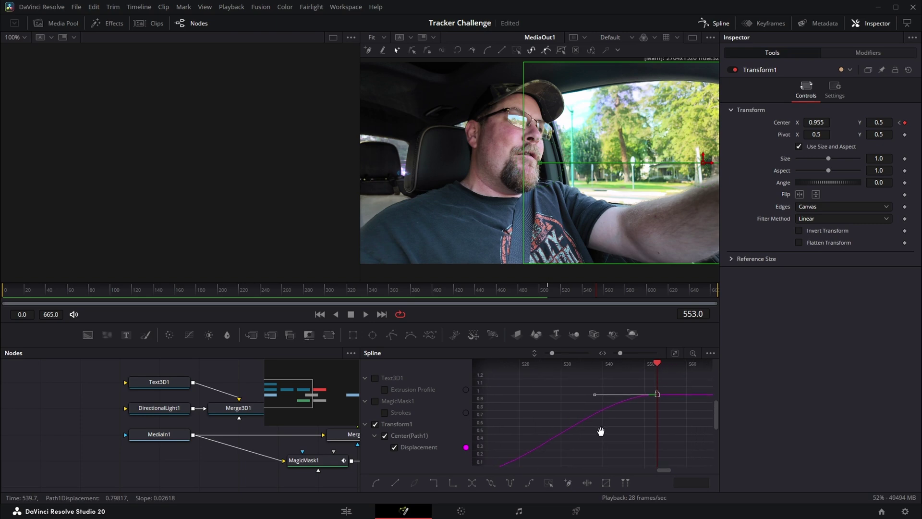
{"action": "left_click", "coordinate": [396, 289]}
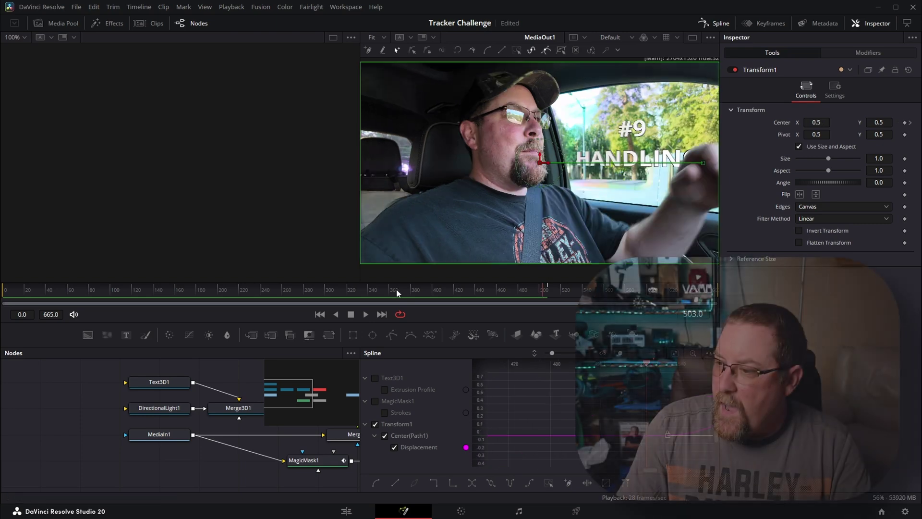
{"action": "left_click", "coordinate": [413, 293]}
{"action": "left_click_drag", "start_coordinate": [413, 293], "coordinate": [593, 308]}
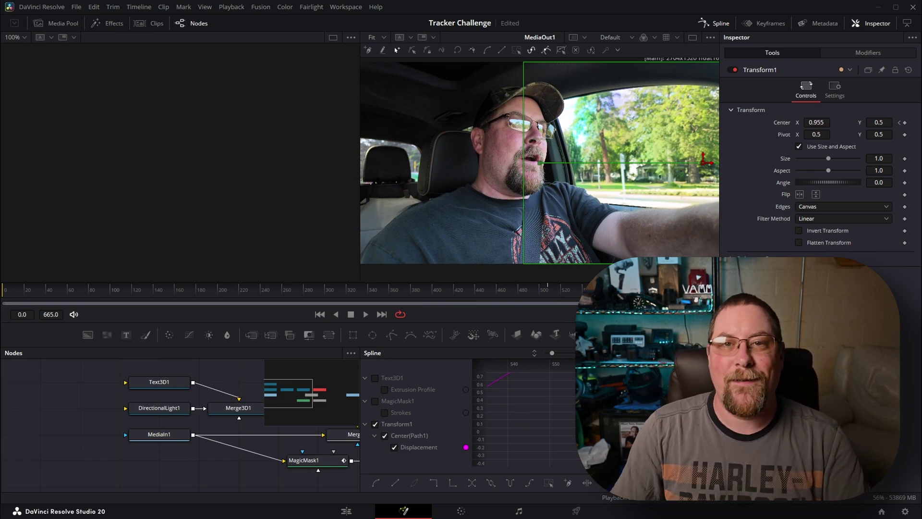
- Open the #12 MEMORY SEATS title clip's composition in Fusion
{"action": "left_click", "coordinate": [347, 512]}
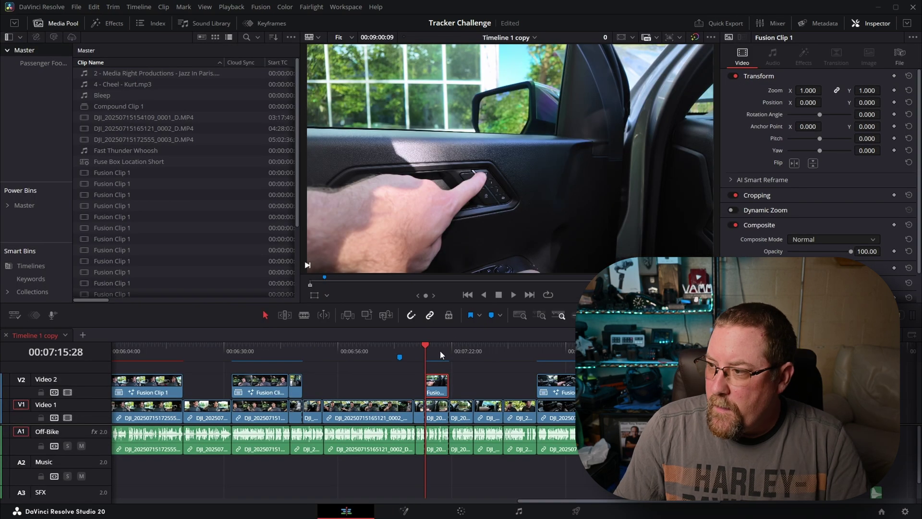
{"action": "left_click", "coordinate": [439, 350]}
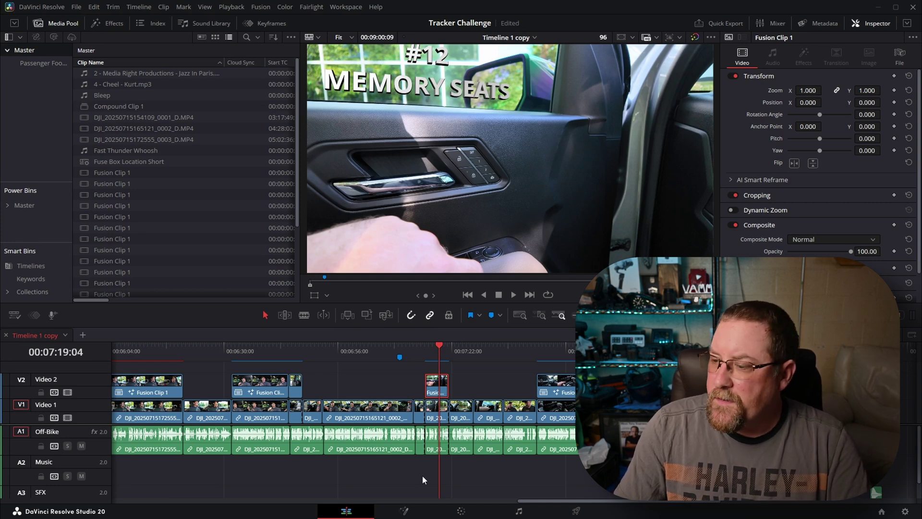
{"action": "left_click", "coordinate": [402, 511]}
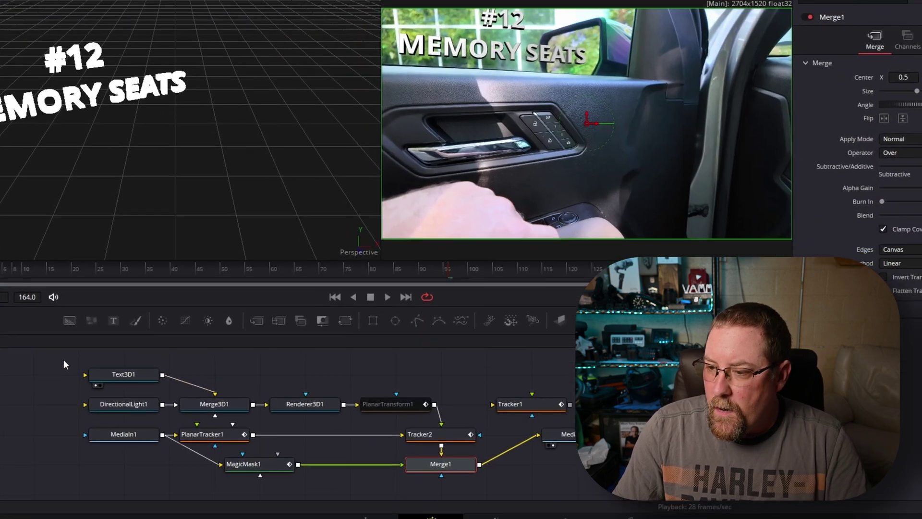
{"action": "left_click_drag", "start_coordinate": [161, 349], "coordinate": [353, 413]}
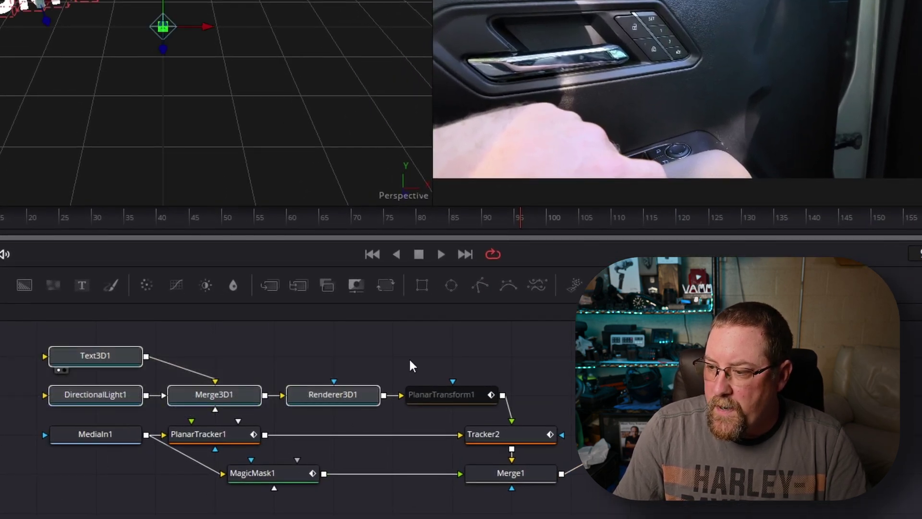
{"action": "left_click", "coordinate": [409, 357]}
- Inspect the Tracker2, PlanarTracker1 and Tracker1 tracks in the viewer
{"action": "left_click", "coordinate": [498, 438]}
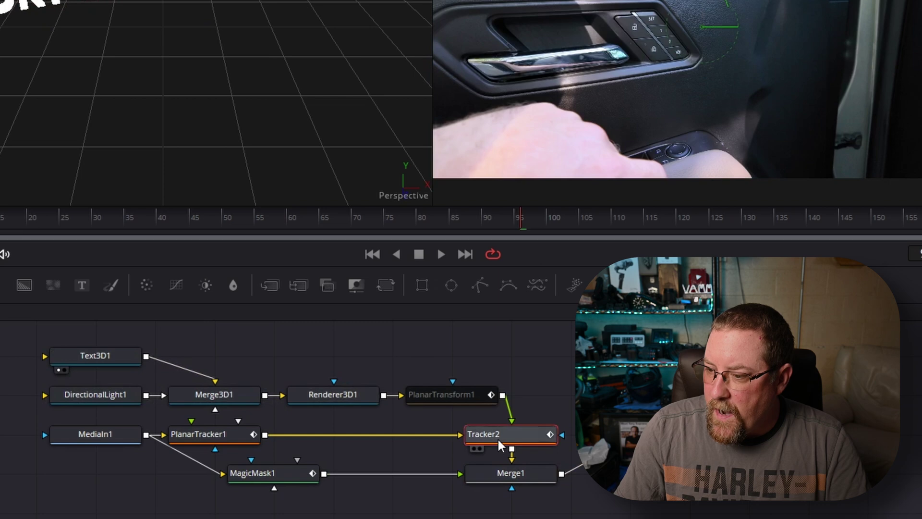
{"action": "left_click", "coordinate": [211, 434]}
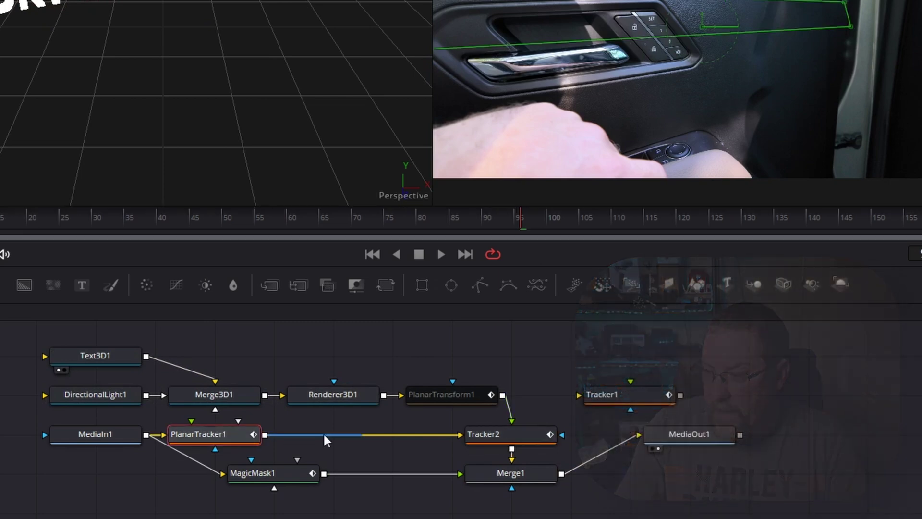
{"action": "left_click", "coordinate": [617, 394]}
{"action": "left_click", "coordinate": [594, 348]}
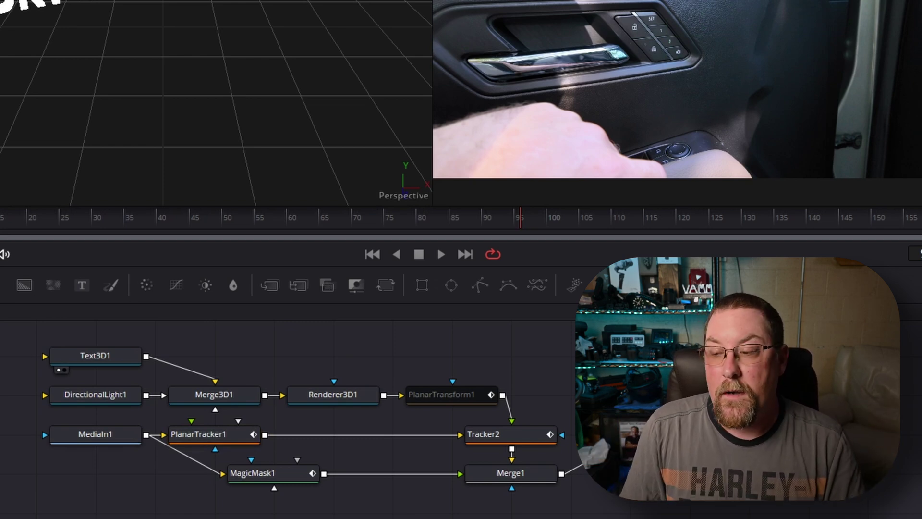
{"action": "left_click", "coordinate": [495, 435]}
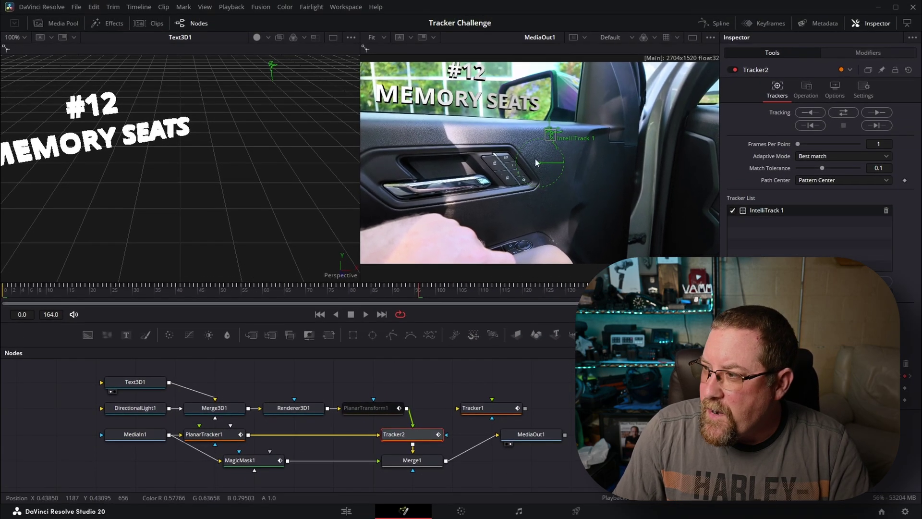
{"action": "scroll", "coordinate": [551, 140], "scroll_direction": "up", "scroll_amount": 5}
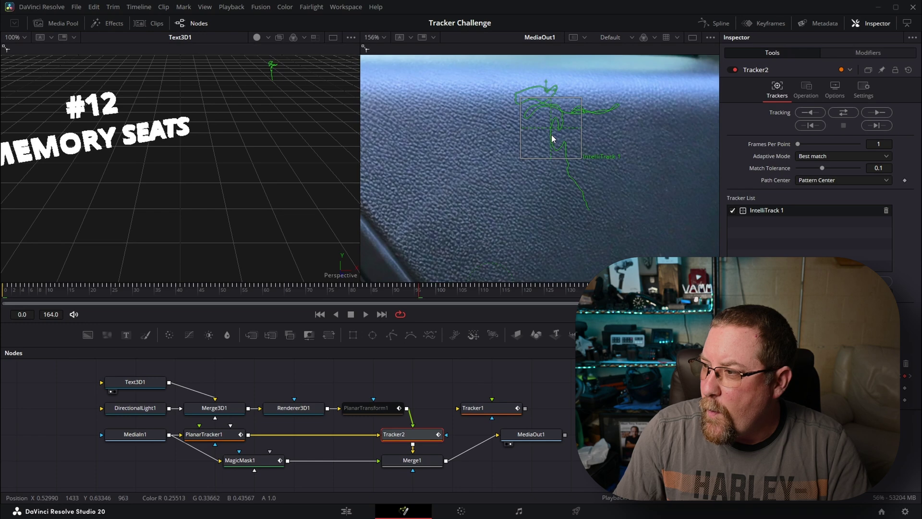
{"action": "scroll", "coordinate": [536, 147], "scroll_direction": "down", "scroll_amount": 6}
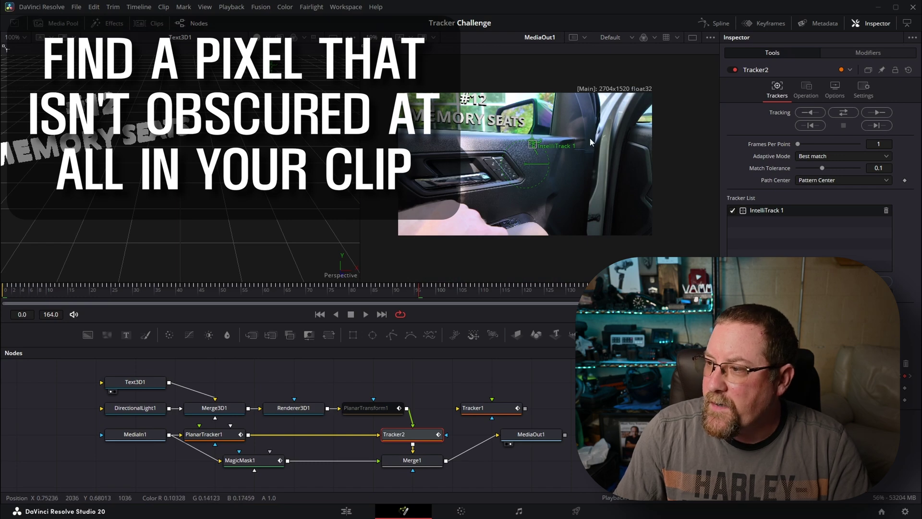
- Return to the Edit page on the #13 WIRELESS CHARGER clip
{"action": "left_click_drag", "start_coordinate": [336, 289], "coordinate": [295, 300]}
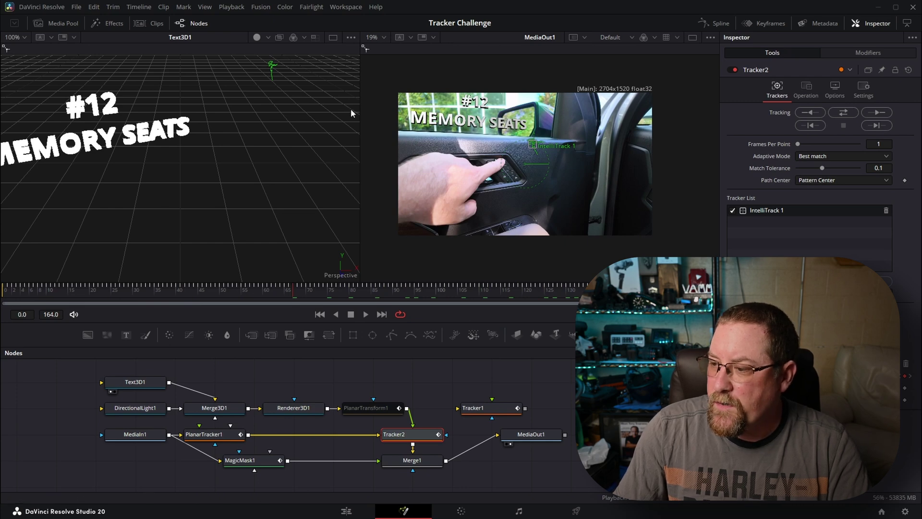
{"action": "left_click", "coordinate": [343, 511]}
{"action": "left_click", "coordinate": [543, 351]}
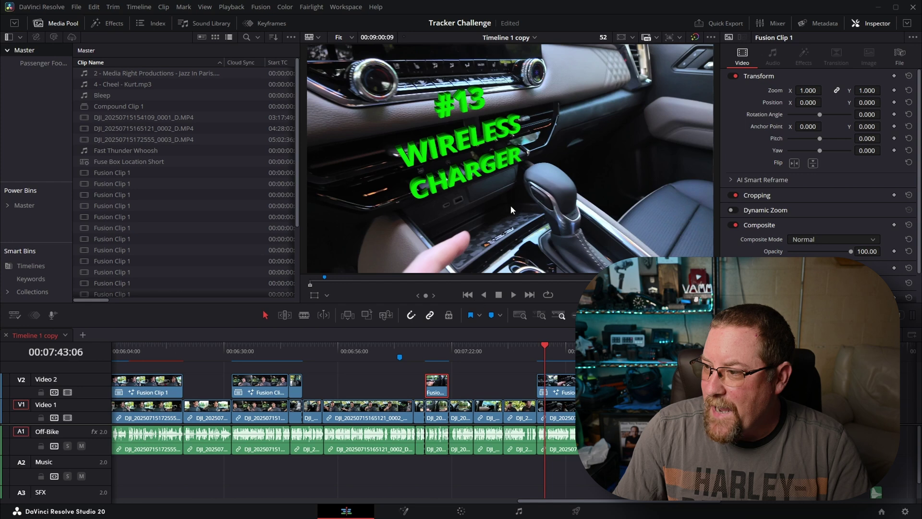
- In the WIRELESS CHARGER title's Fusion composition, inspect the planar transform and tracker, and scrub to the fade point
{"action": "left_click", "coordinate": [404, 511]}
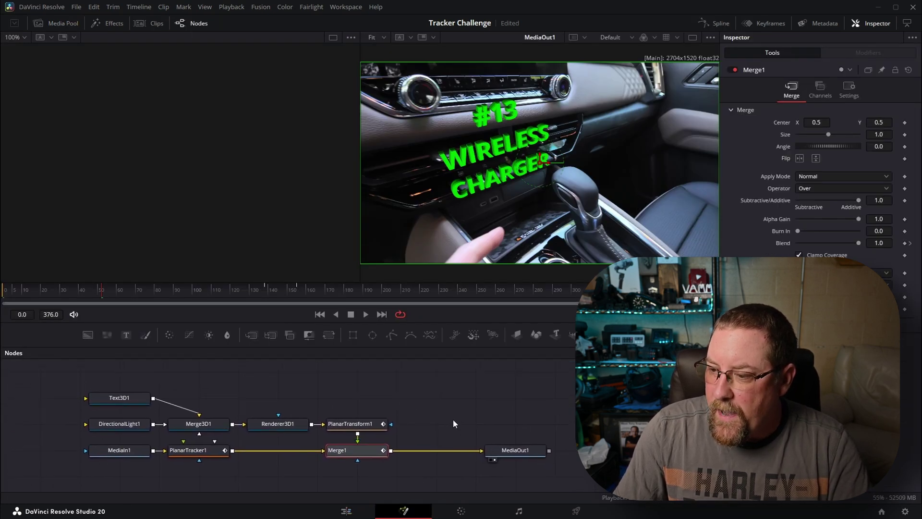
{"action": "left_click", "coordinate": [359, 426]}
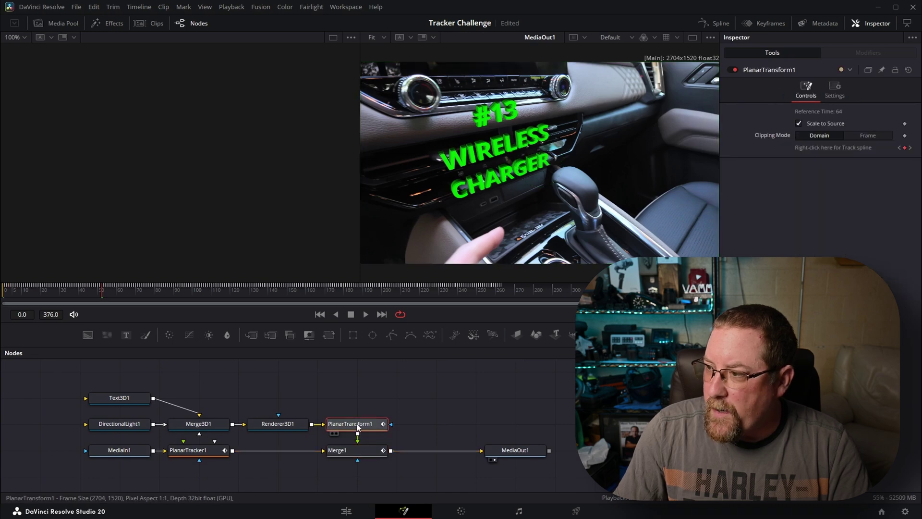
{"action": "left_click", "coordinate": [188, 450]}
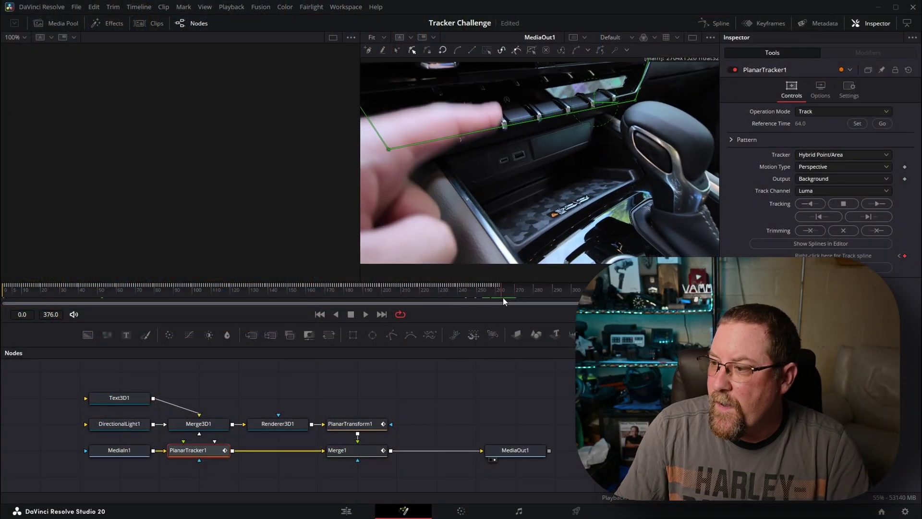
{"action": "left_click_drag", "start_coordinate": [503, 298], "coordinate": [454, 302]}
- Keyframe Merge1's Blend from 1.0 to 0.0 so the title fades out, then return to the Edit page
{"action": "left_click", "coordinate": [345, 452]}
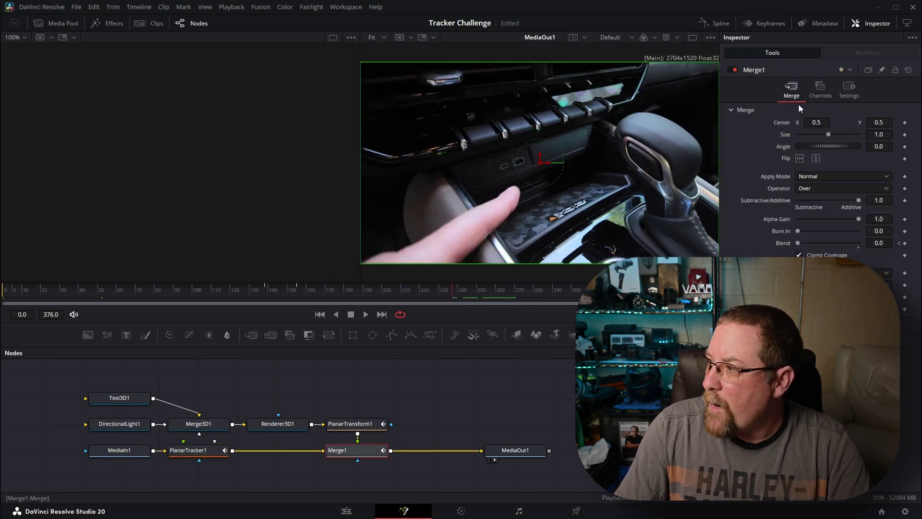
{"action": "left_click", "coordinate": [849, 89]}
{"action": "left_click", "coordinate": [904, 123]}
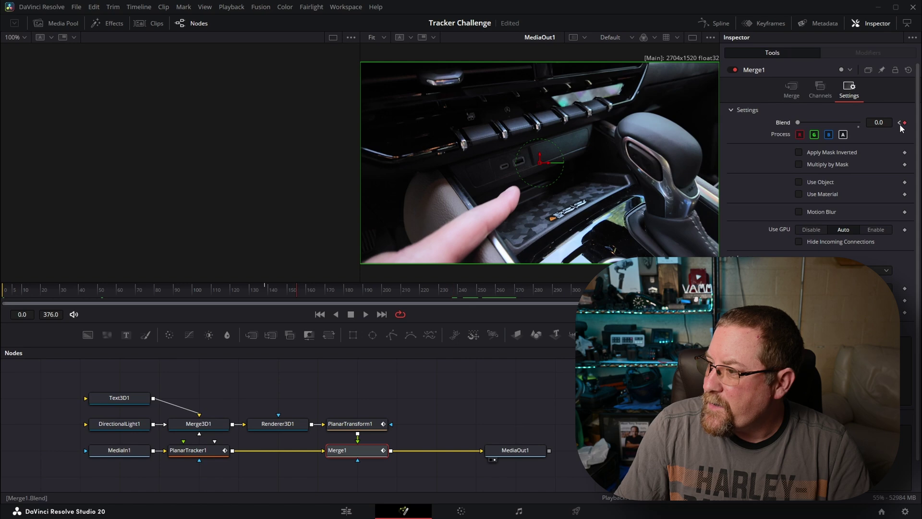
{"action": "left_click", "coordinate": [296, 292]}
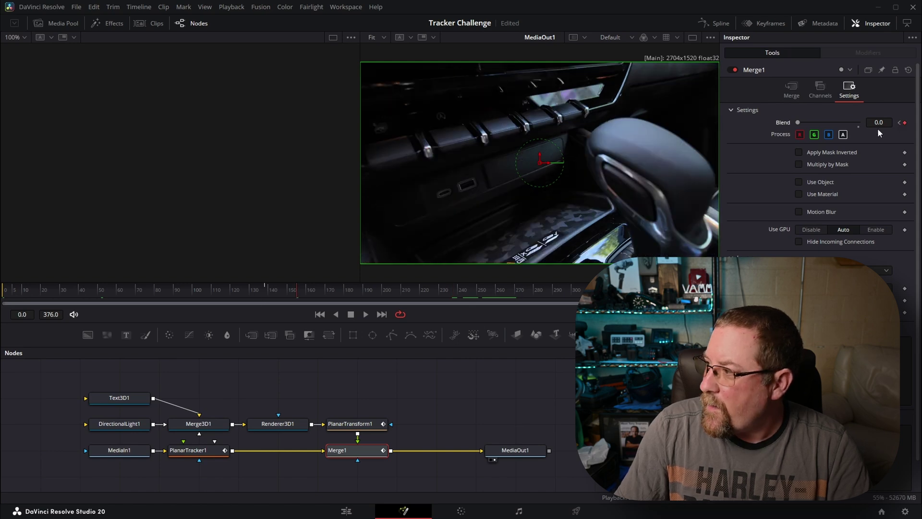
{"action": "key", "text": "shift+Left"}
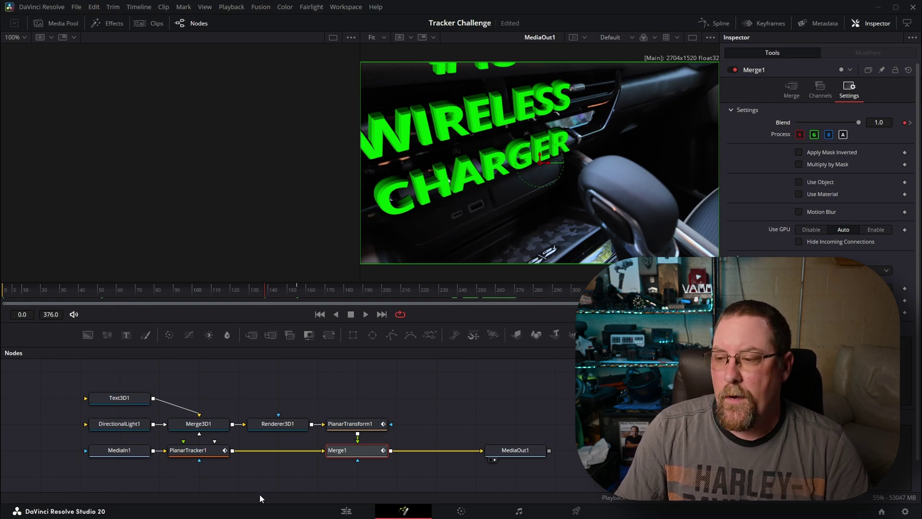
{"action": "left_click", "coordinate": [346, 511]}
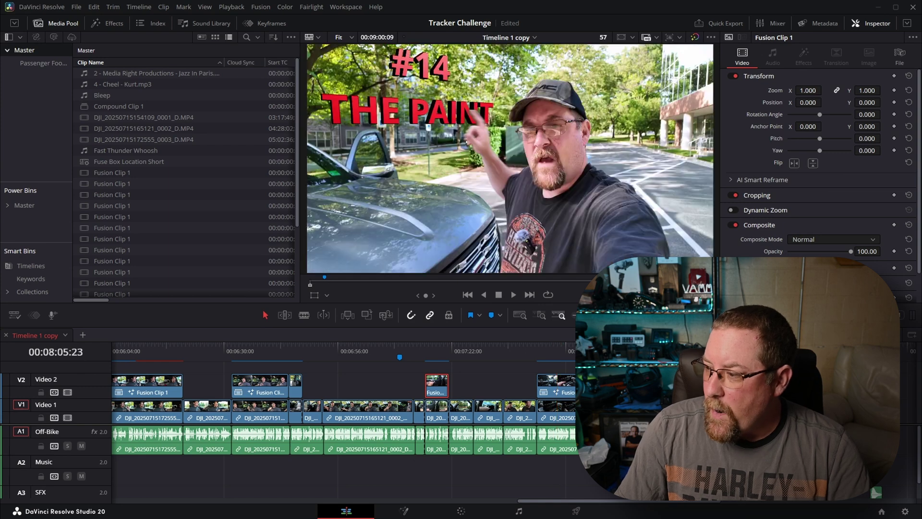
- Go to the start of the THE PAINT title and view its Text3D1 node in Fusion's left viewer
{"action": "left_click", "coordinate": [501, 351]}
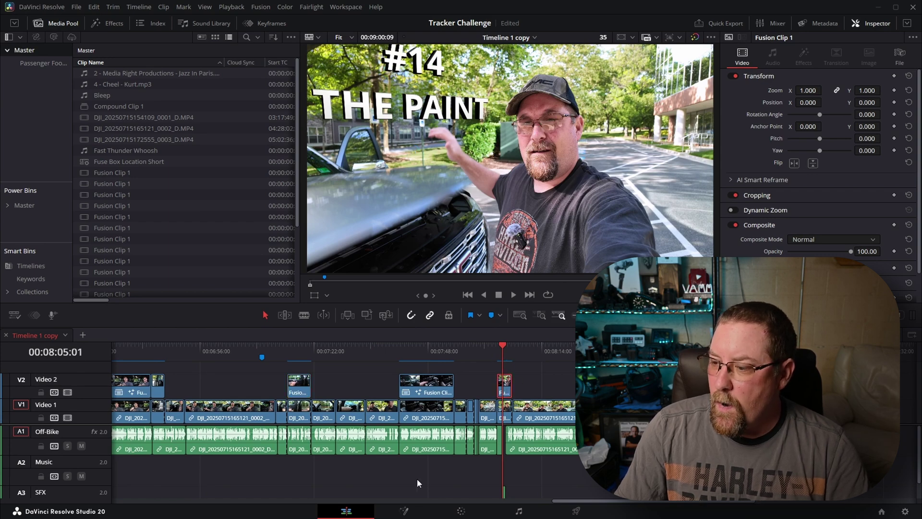
{"action": "left_click", "coordinate": [404, 512]}
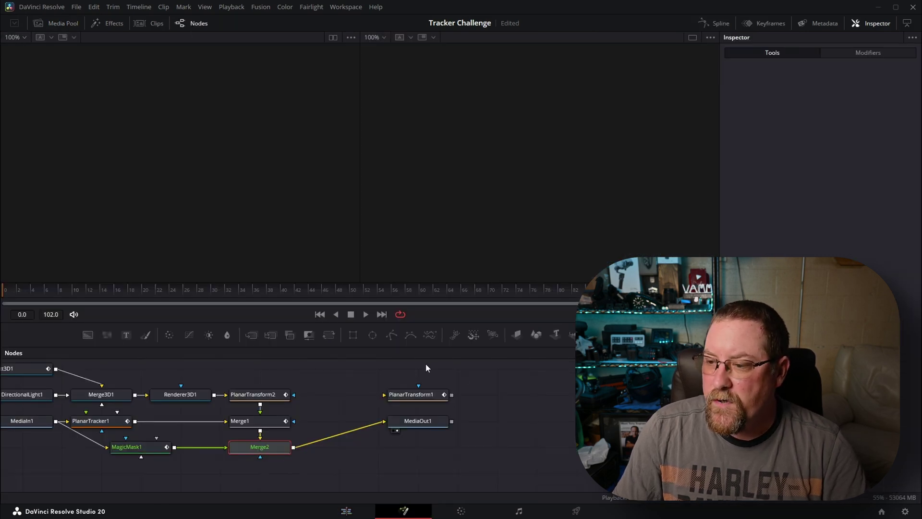
{"action": "left_click_drag", "start_coordinate": [71, 383], "coordinate": [288, 418]}
{"action": "left_click", "coordinate": [98, 391]}
{"action": "key", "text": "1"}
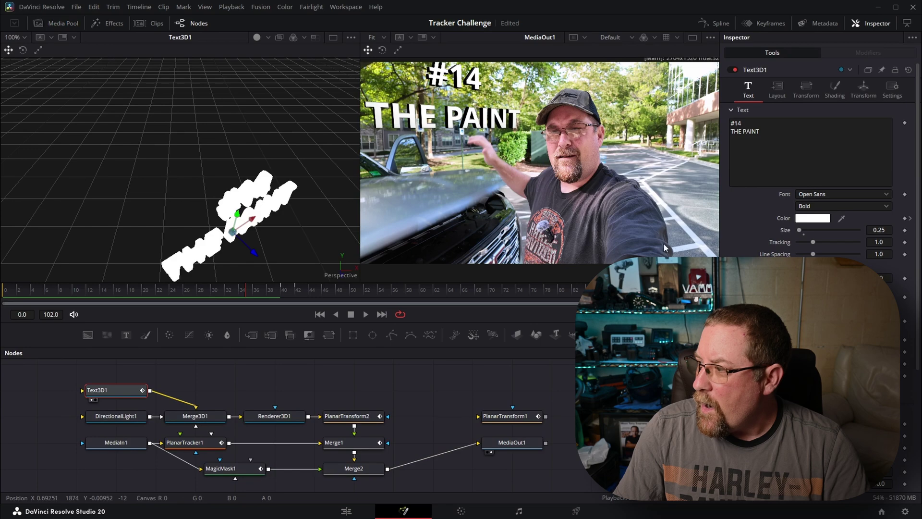
- Keyframe the Text3D1 colour white at frame 40, turning red at frame 42
{"action": "left_click", "coordinate": [860, 27]}
{"action": "left_click", "coordinate": [860, 28]}
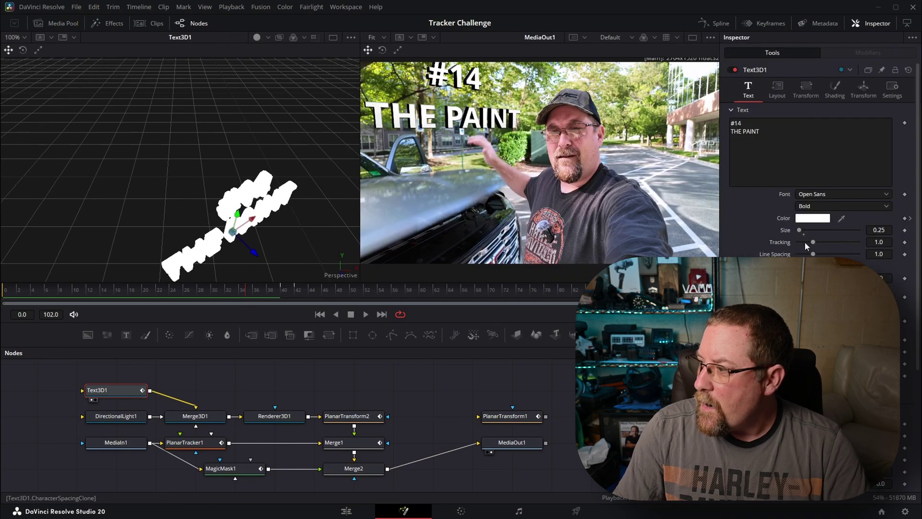
{"action": "left_click", "coordinate": [907, 218]}
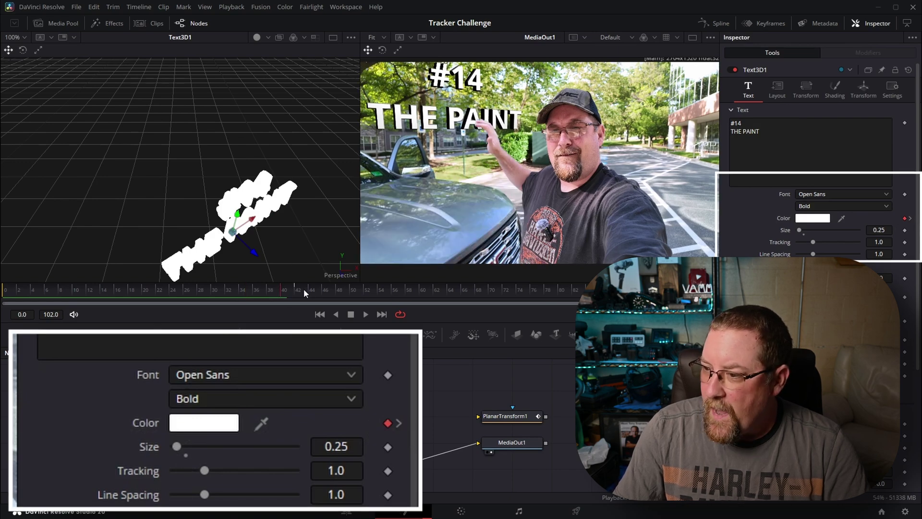
{"action": "left_click_drag", "start_coordinate": [293, 289], "coordinate": [287, 288]}
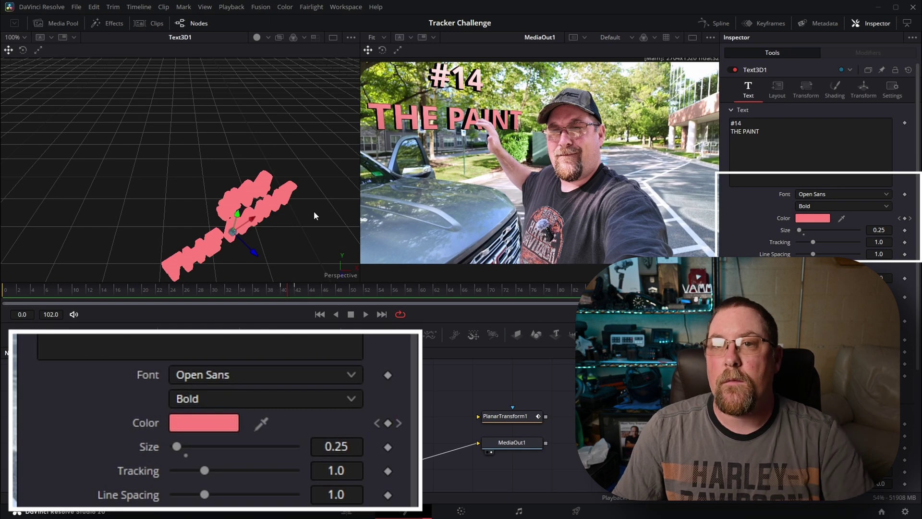
{"action": "left_click", "coordinate": [295, 289]}
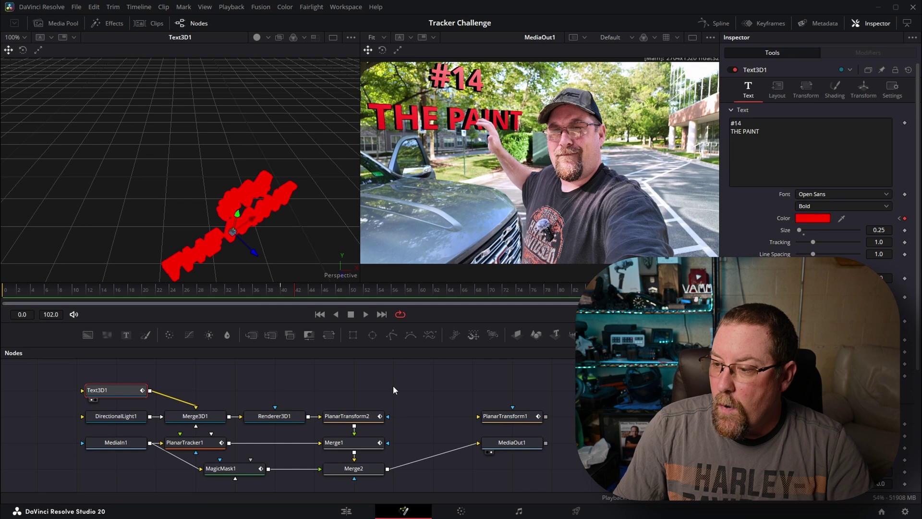
- Check PlanarTracker1's track by scrubbing the shot, then return to the Edit page
{"action": "left_click", "coordinate": [362, 419]}
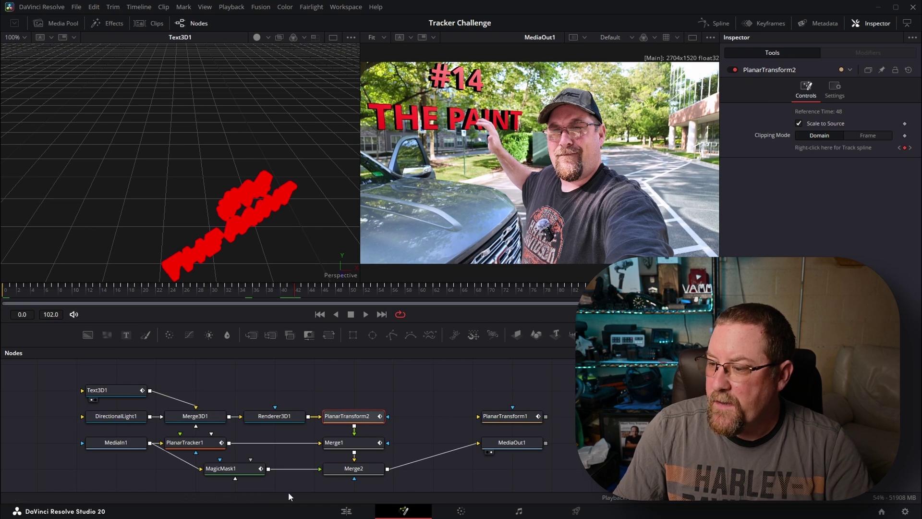
{"action": "left_click", "coordinate": [185, 442]}
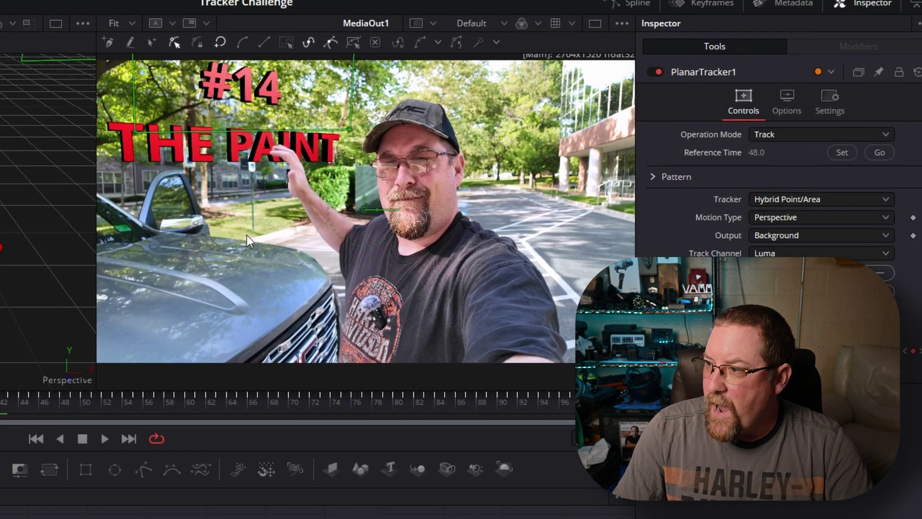
{"action": "scroll", "coordinate": [307, 261], "scroll_direction": "up", "scroll_amount": 2}
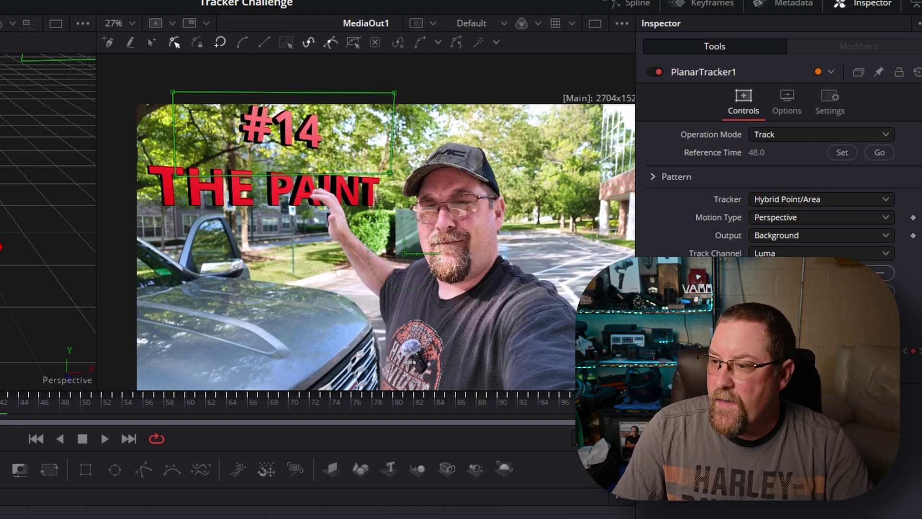
{"action": "left_click_drag", "start_coordinate": [125, 417], "coordinate": [259, 415]}
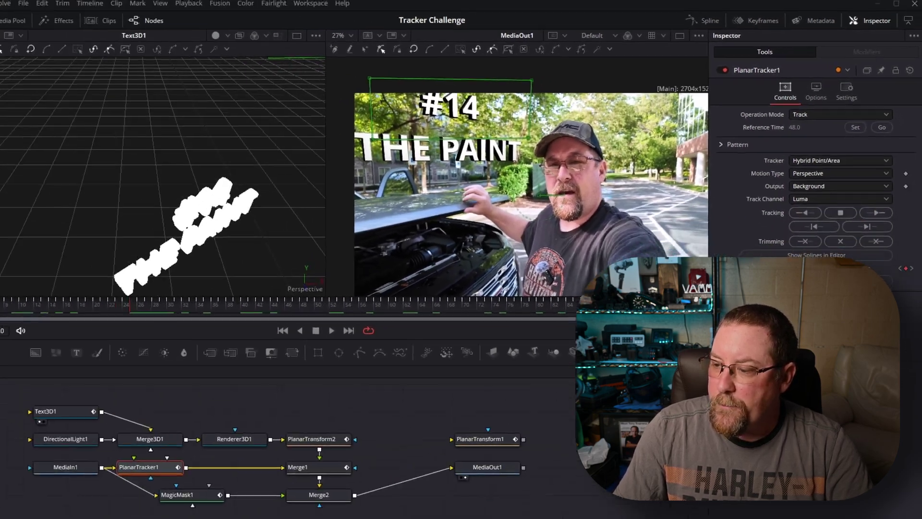
{"action": "left_click", "coordinate": [346, 511]}
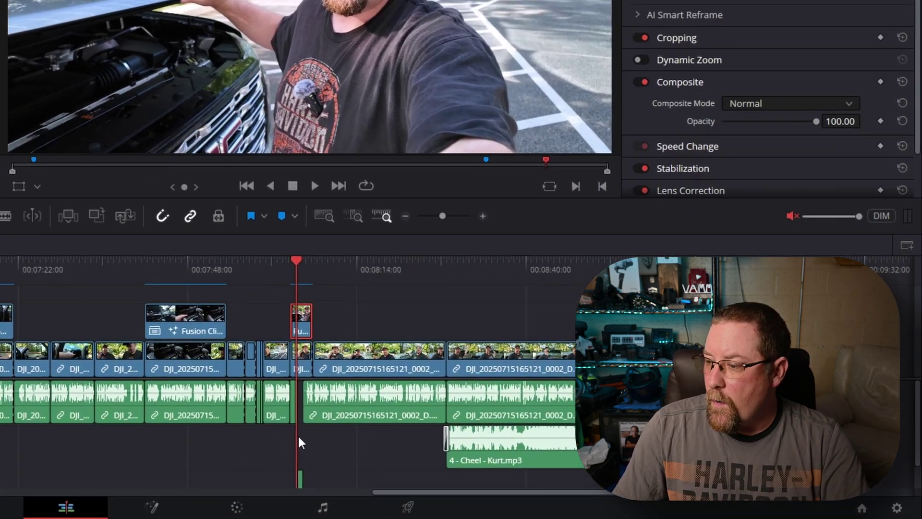
{"action": "scroll", "coordinate": [493, 457], "scroll_direction": "up", "scroll_amount": 5}
{"action": "scroll", "coordinate": [295, 426], "scroll_direction": "up", "scroll_amount": 1}
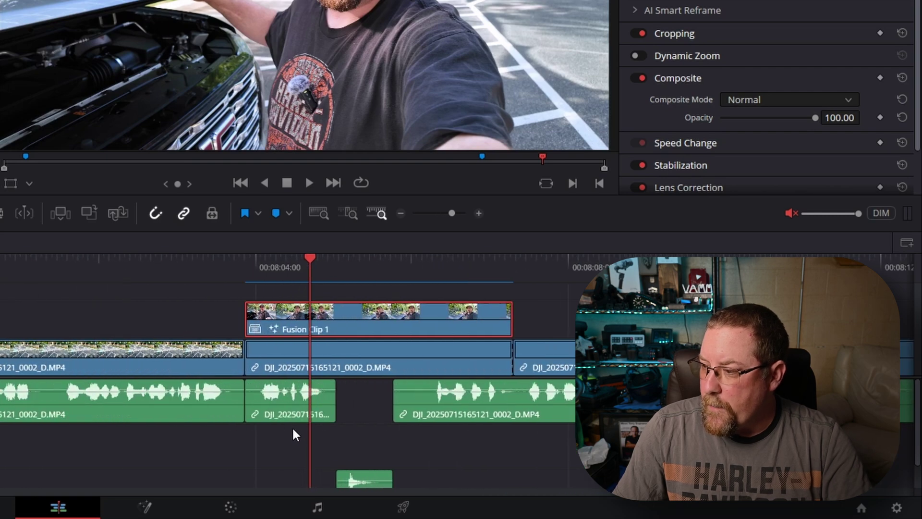
{"action": "scroll", "coordinate": [351, 394], "scroll_direction": "down", "scroll_amount": 2}
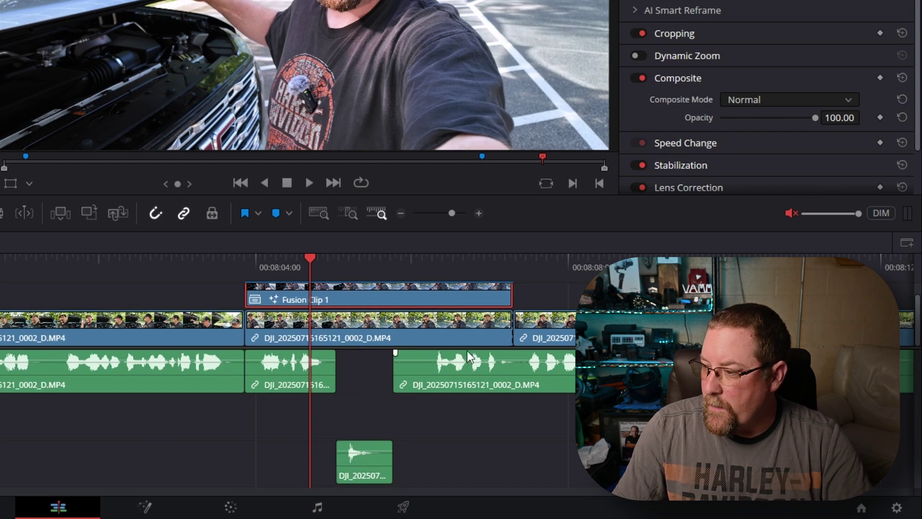
{"action": "left_click", "coordinate": [333, 271]}
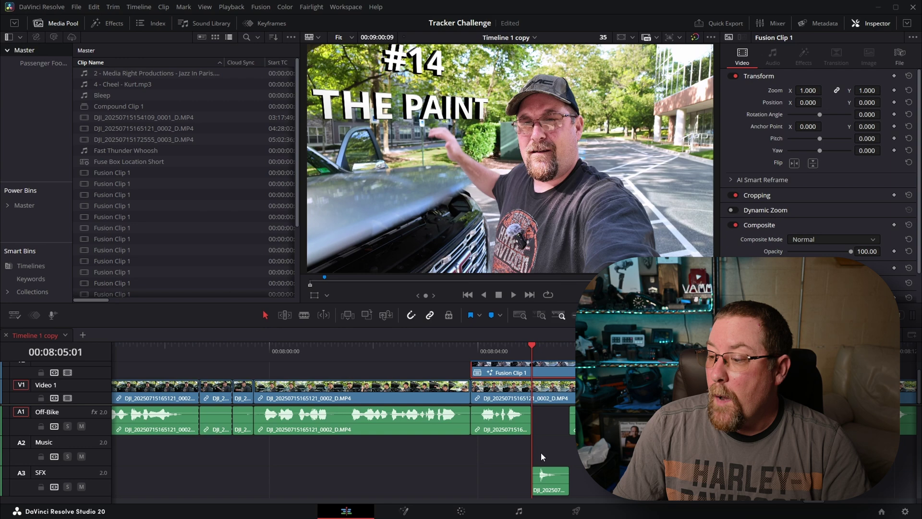
{"action": "left_click", "coordinate": [546, 481]}
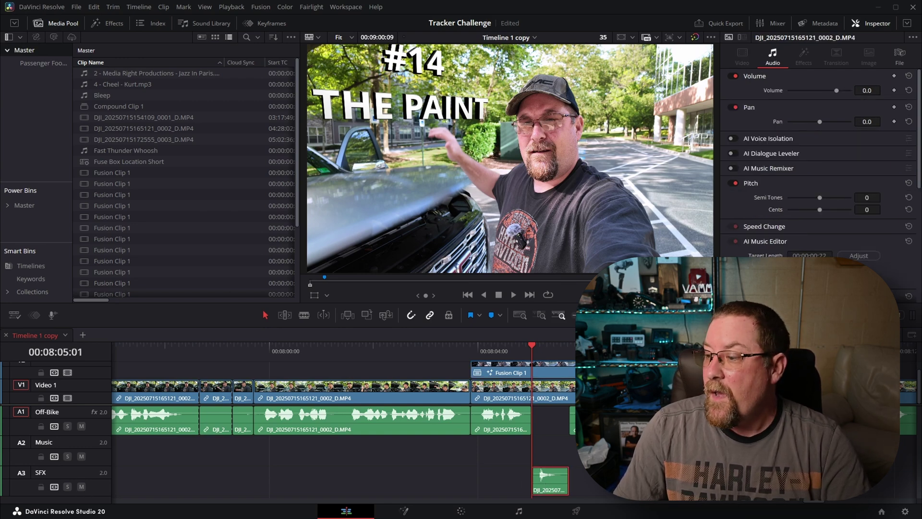
{"action": "left_click", "coordinate": [539, 346]}
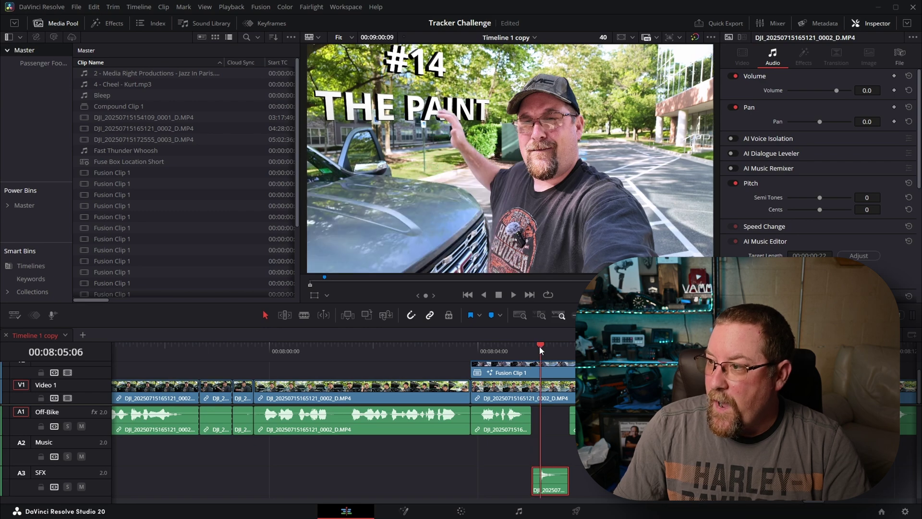
{"action": "left_click_drag", "start_coordinate": [540, 347], "coordinate": [544, 360]}
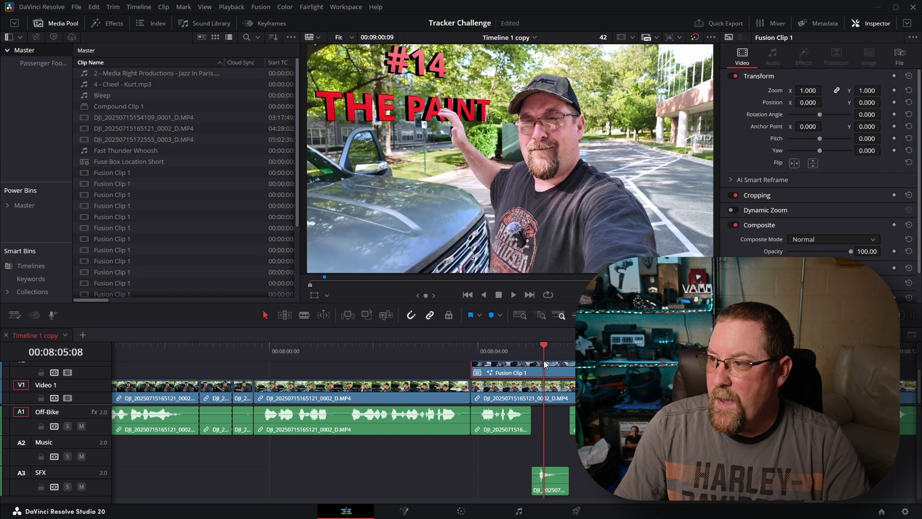